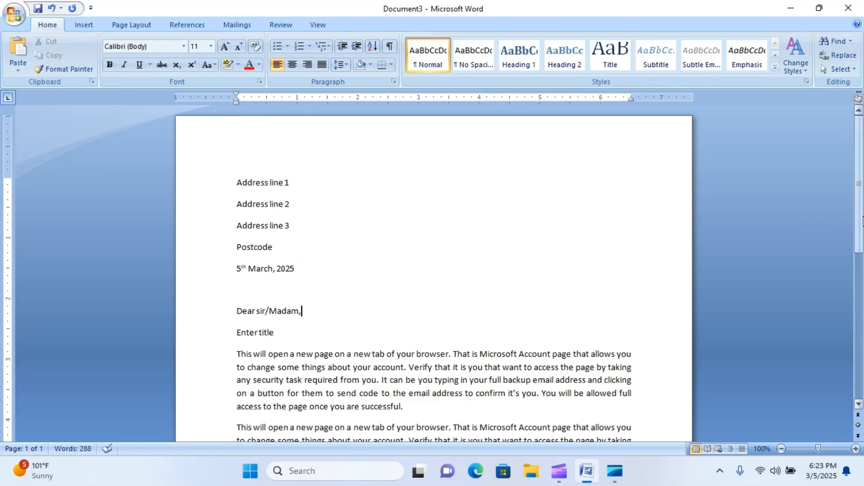
Right-align the three address lines, the postcode and the date at the start of the letter
{"action": "mouse_move", "coordinate": [862, 220]}
{"action": "left_mouse_down"}
{"action": "mouse_move", "coordinate": [863, 324]}
{"action": "mouse_move", "coordinate": [862, 208]}
{"action": "left_mouse_up"}
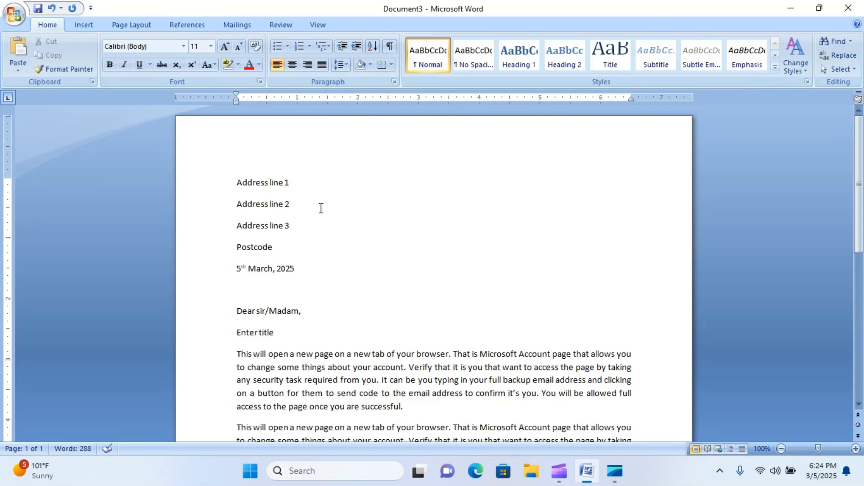
{"action": "left_click_drag", "start_coordinate": [235, 183], "coordinate": [337, 264]}
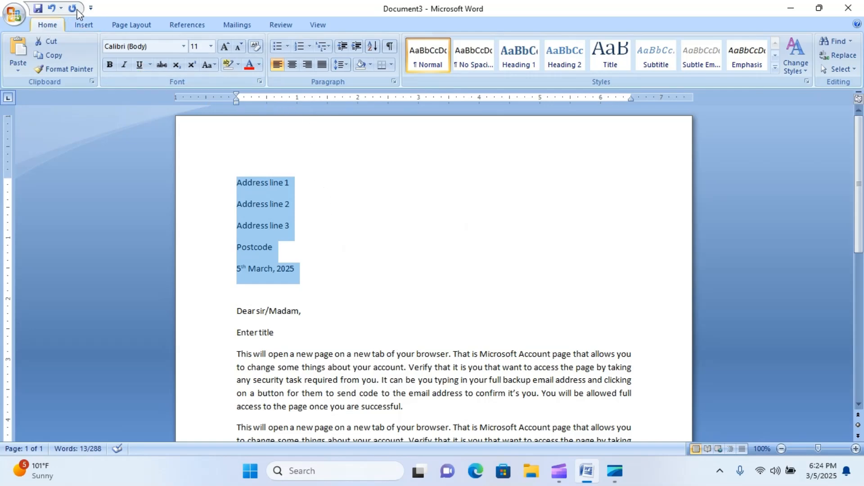
{"action": "left_click", "coordinate": [310, 68]}
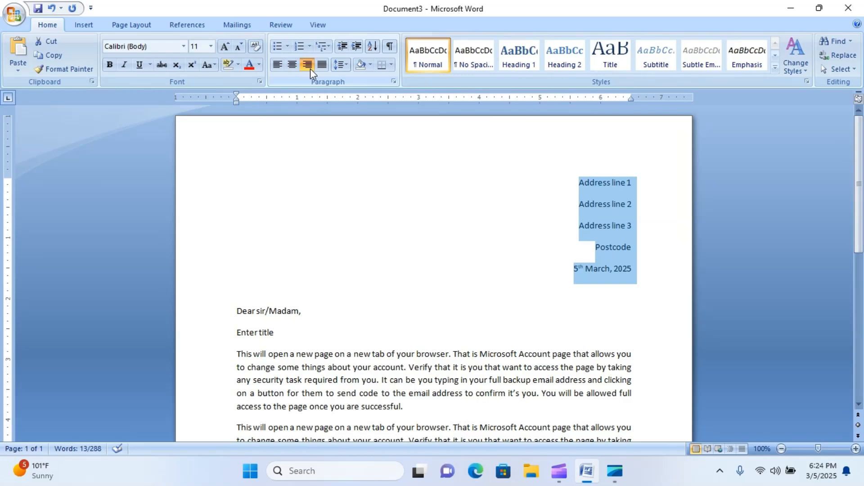
{"action": "left_click", "coordinate": [279, 64]}
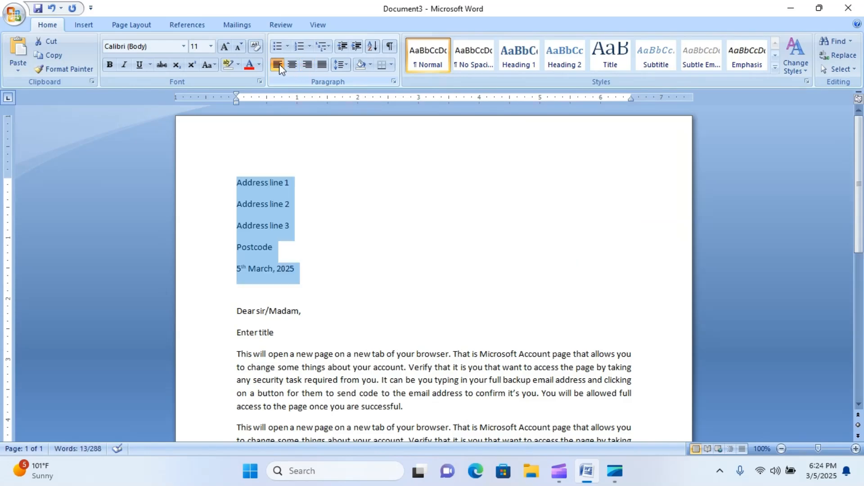
{"action": "left_click", "coordinate": [308, 65]}
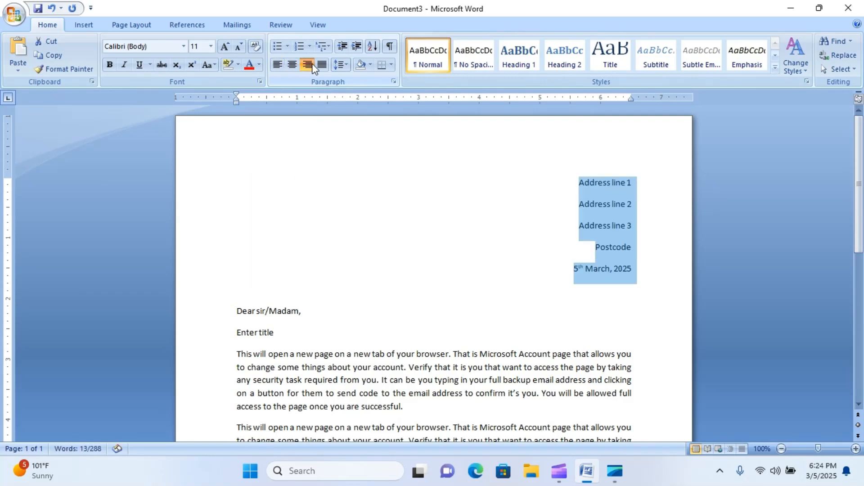
{"action": "left_click", "coordinate": [563, 265]}
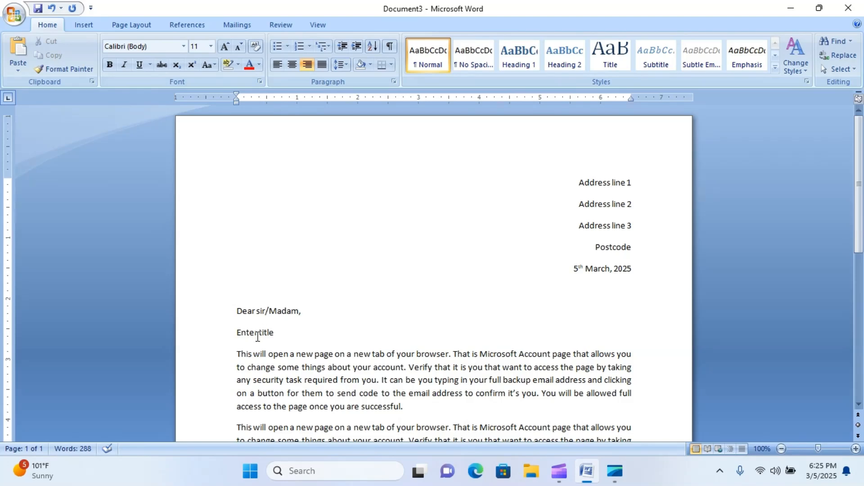
{"action": "left_click", "coordinate": [234, 331]}
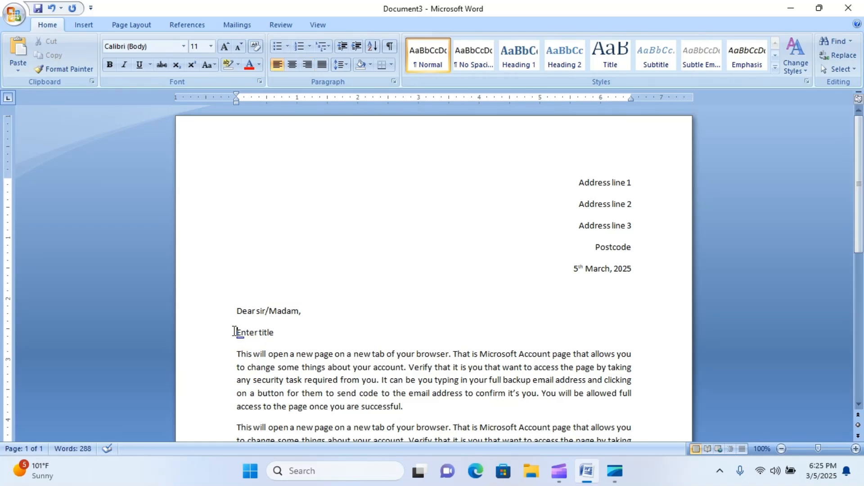
{"action": "left_click", "coordinate": [305, 311]}
{"action": "key", "text": "Return"}
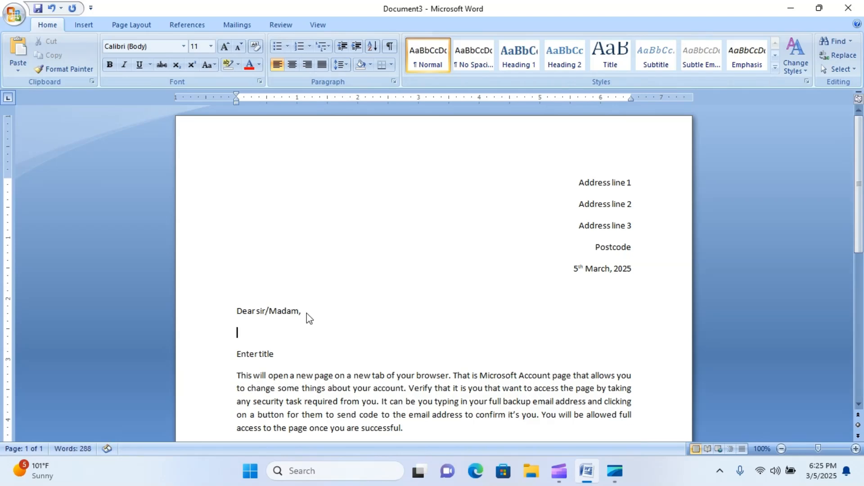
{"action": "key", "text": "BackSpace"}
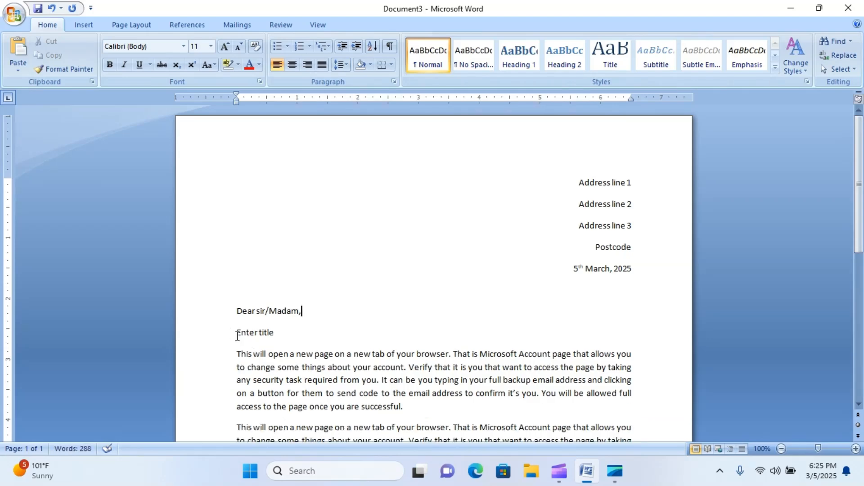
Replace the "Enter title" placeholder under the salutation with "Demonstration letter"
{"action": "mouse_move", "coordinate": [237, 335]}
{"action": "left_click_drag", "start_coordinate": [236, 335], "coordinate": [256, 335]}
{"action": "left_click", "coordinate": [273, 337]}
{"action": "key", "text": "BackSpace"}
{"action": "key", "text": "BackSpace"}
{"action": "key", "text": "BackSpace"}
{"action": "key", "text": "BackSpace"}
{"action": "key", "text": "BackSpace"}
{"action": "key", "text": "BackSpace"}
{"action": "key", "text": "BackSpace"}
{"action": "key", "text": "BackSpace"}
{"action": "key", "text": "BackSpace"}
{"action": "key", "text": "BackSpace"}
{"action": "key", "text": "BackSpace"}
{"action": "type", "text": "demonstration letter"}
{"action": "left_click", "coordinate": [326, 327]}
Make the "Demonstration letter" title bold and centre it
{"action": "double_click", "coordinate": [242, 332]}
{"action": "left_click_drag", "start_coordinate": [237, 332], "coordinate": [325, 333]}
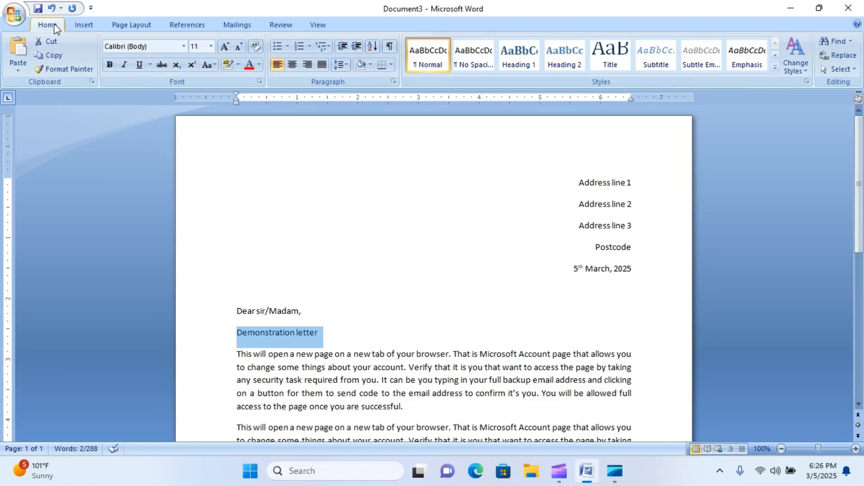
{"action": "left_click", "coordinate": [111, 67]}
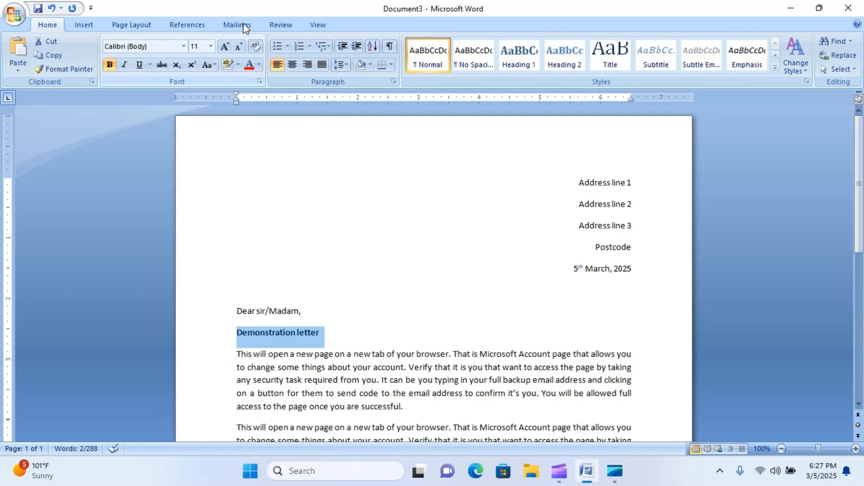
{"action": "left_click", "coordinate": [293, 66]}
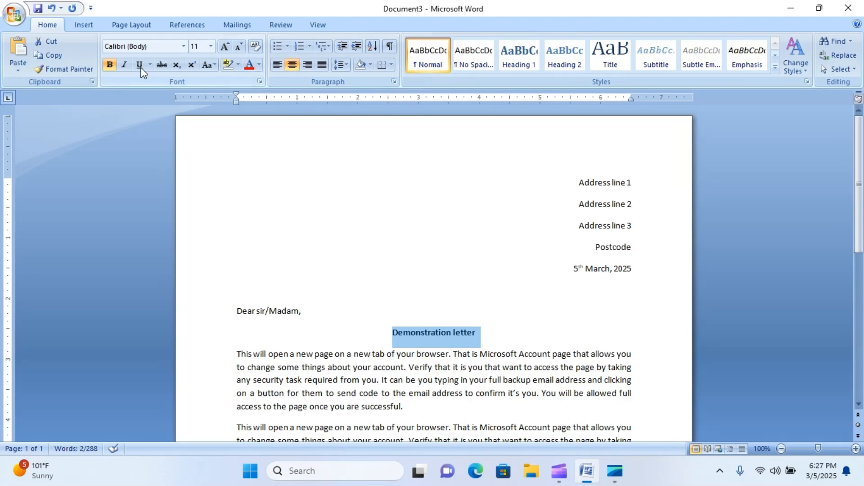
Enlarge the title's font size to 36
{"action": "left_click", "coordinate": [226, 48]}
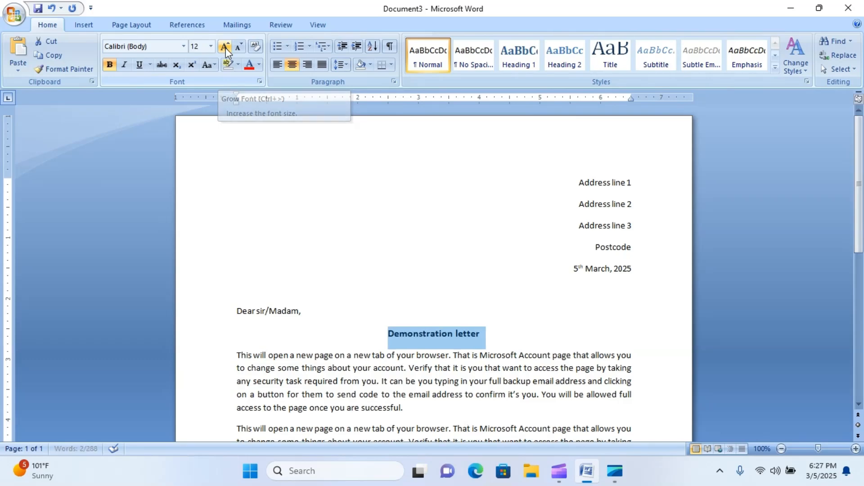
{"action": "left_click", "coordinate": [226, 48]}
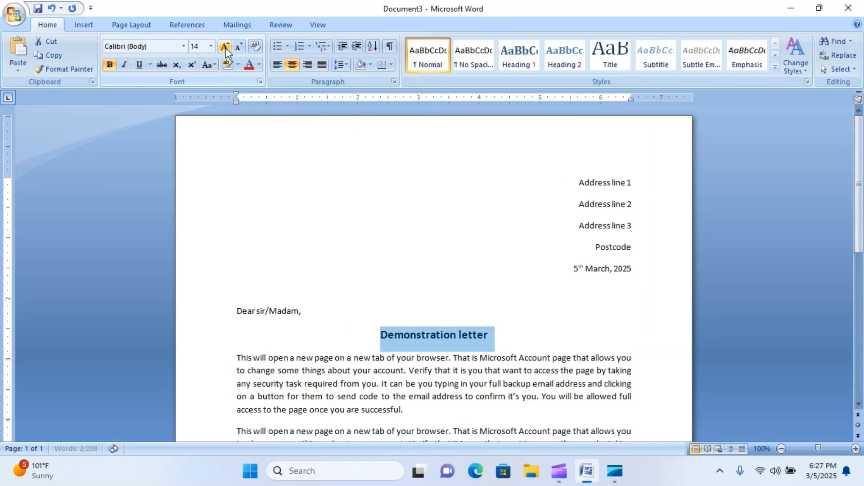
{"action": "left_click", "coordinate": [225, 48]}
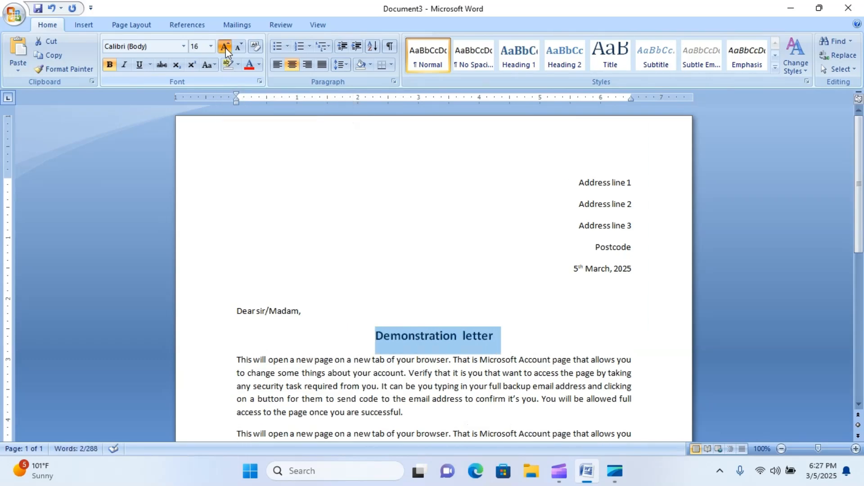
{"action": "left_click", "coordinate": [225, 48]}
{"action": "left_click", "coordinate": [226, 46]}
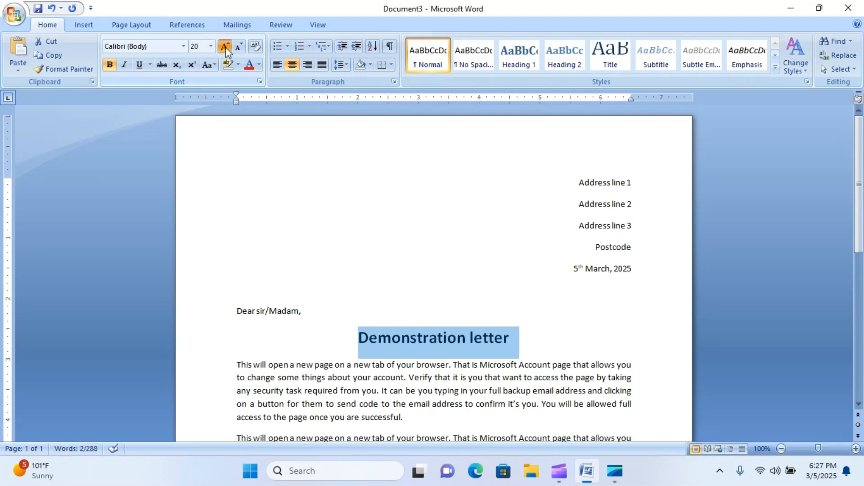
{"action": "left_click", "coordinate": [226, 47]}
{"action": "left_click", "coordinate": [226, 47]}
{"action": "left_click", "coordinate": [226, 48]}
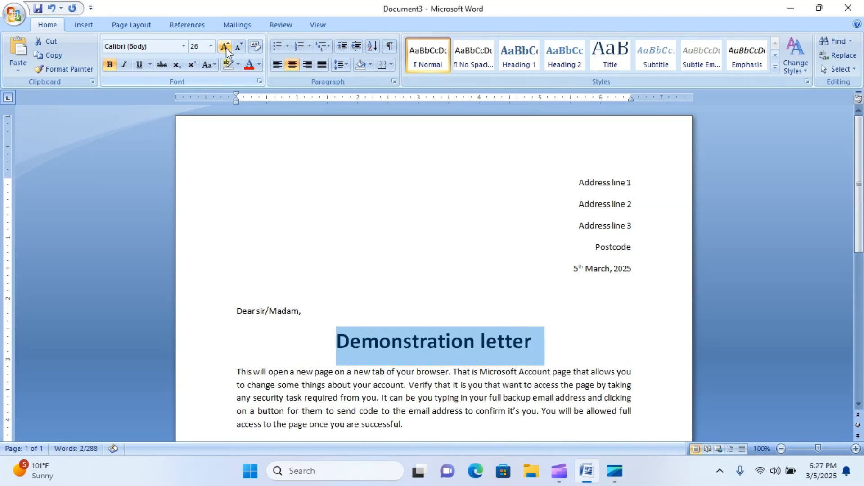
{"action": "left_click", "coordinate": [226, 48]}
{"action": "left_click", "coordinate": [226, 48]}
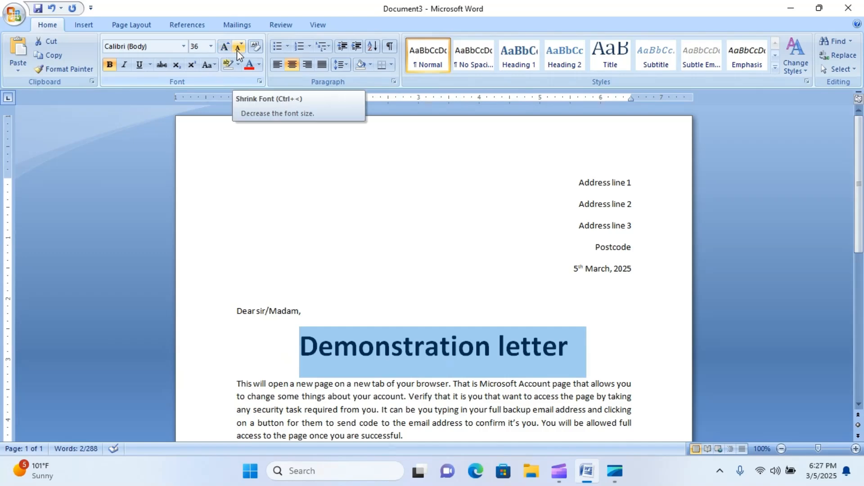
Reduce the title's font size to 22 and deselect it
{"action": "left_click", "coordinate": [237, 50]}
{"action": "left_click", "coordinate": [237, 50]}
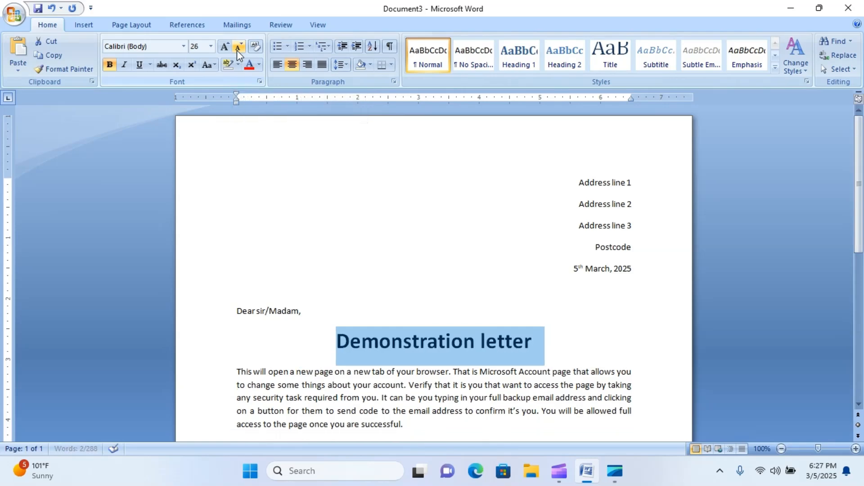
{"action": "left_click", "coordinate": [237, 50]}
{"action": "left_click", "coordinate": [236, 50]}
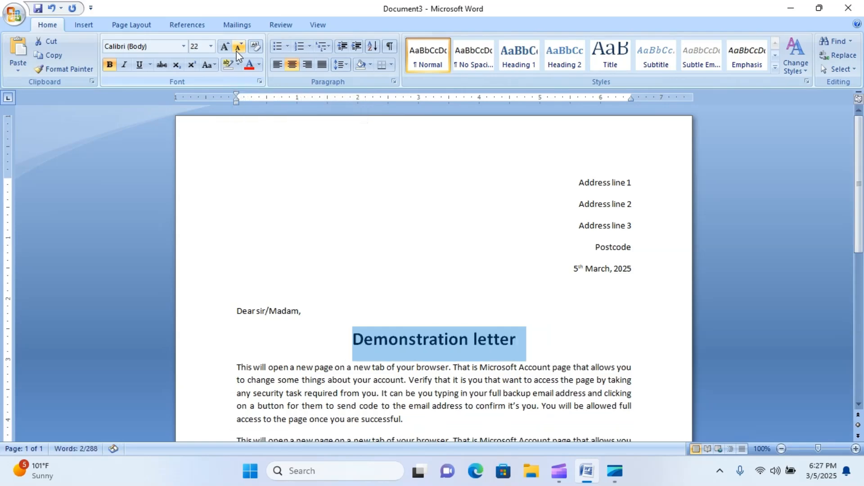
{"action": "left_click", "coordinate": [236, 50]}
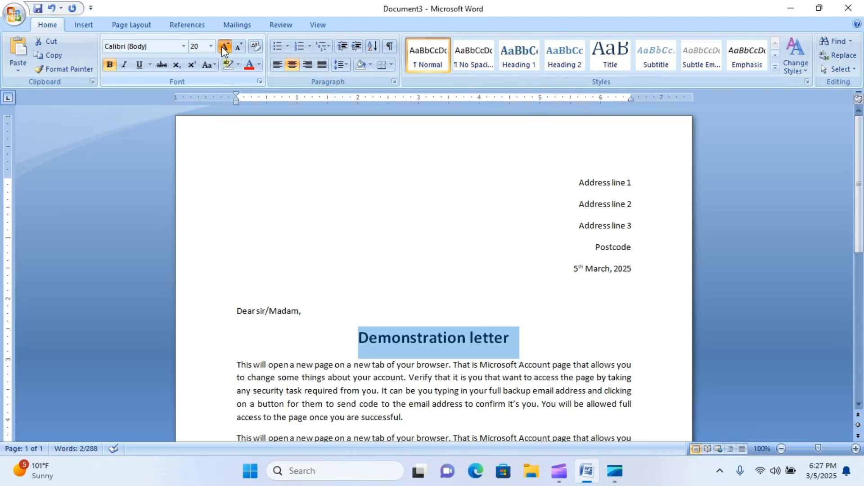
{"action": "left_click", "coordinate": [223, 47]}
{"action": "left_click", "coordinate": [480, 322]}
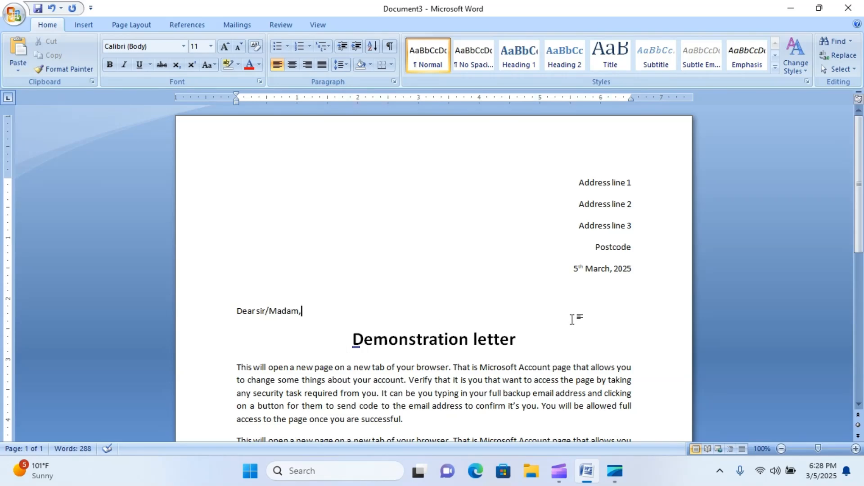
Underline the title, undo the underline, and apply it again
{"action": "left_click", "coordinate": [342, 341]}
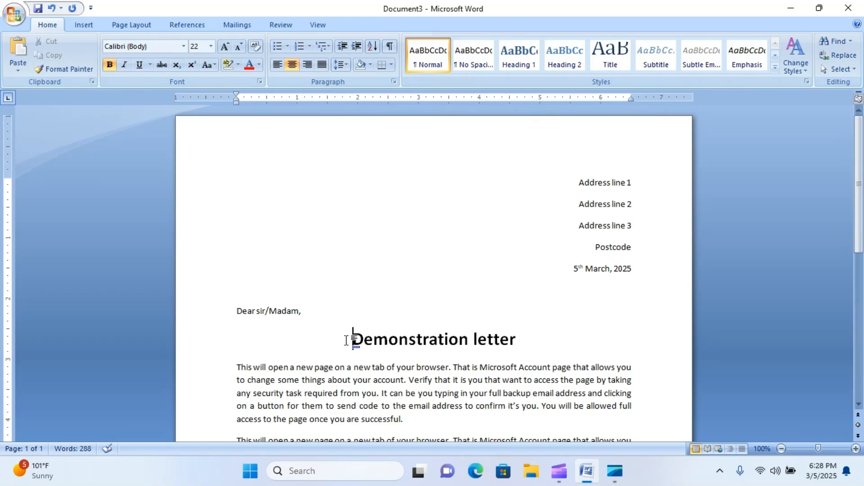
{"action": "left_click_drag", "start_coordinate": [354, 340], "coordinate": [522, 341]}
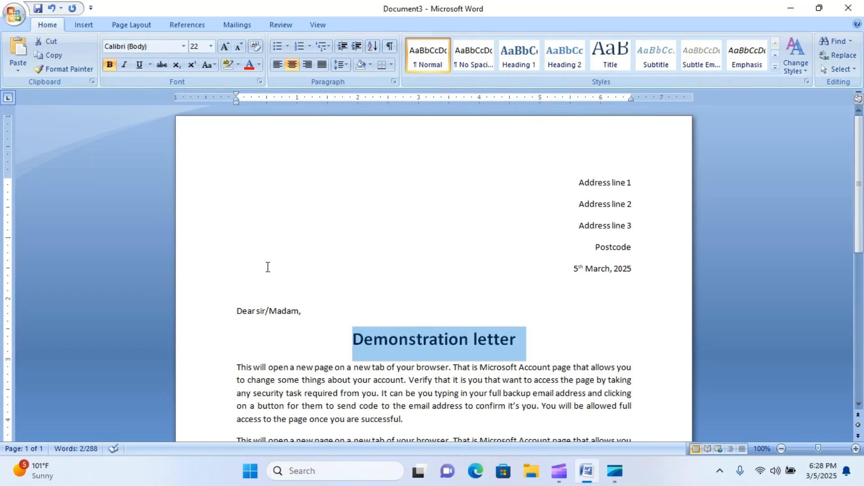
{"action": "left_click", "coordinate": [137, 65]}
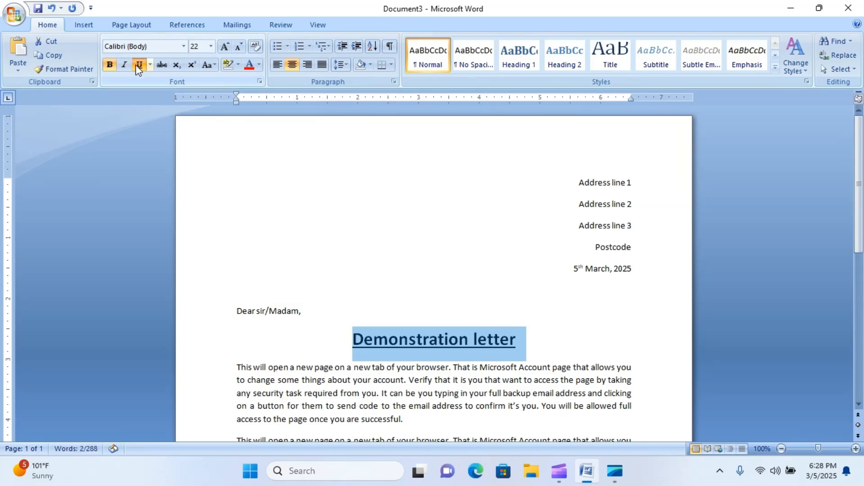
{"action": "left_click", "coordinate": [346, 349]}
{"action": "left_click", "coordinate": [516, 340]}
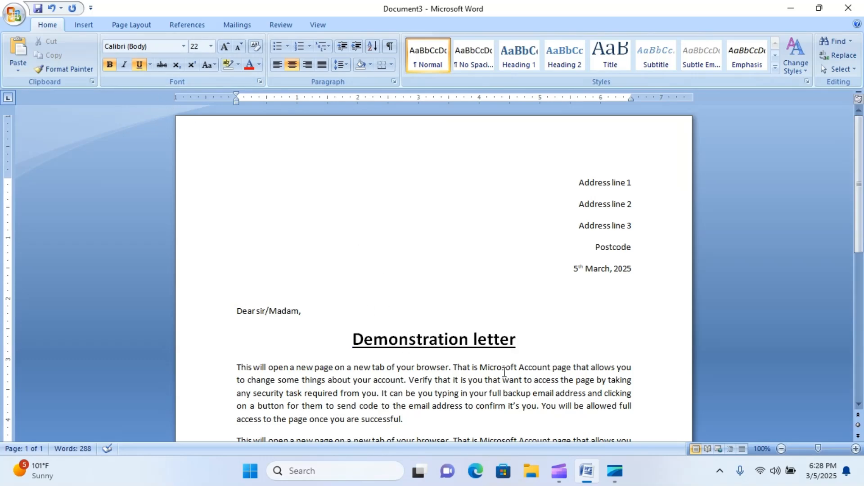
{"action": "key", "text": "ctrl+z"}
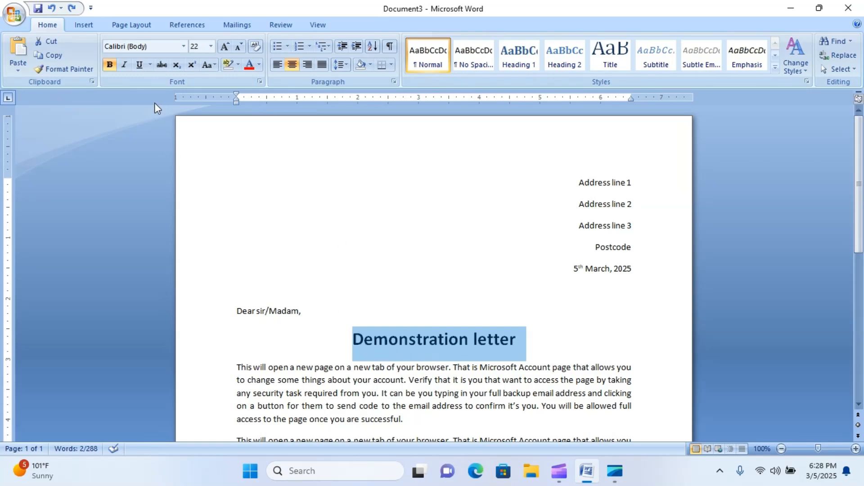
{"action": "left_click", "coordinate": [140, 66]}
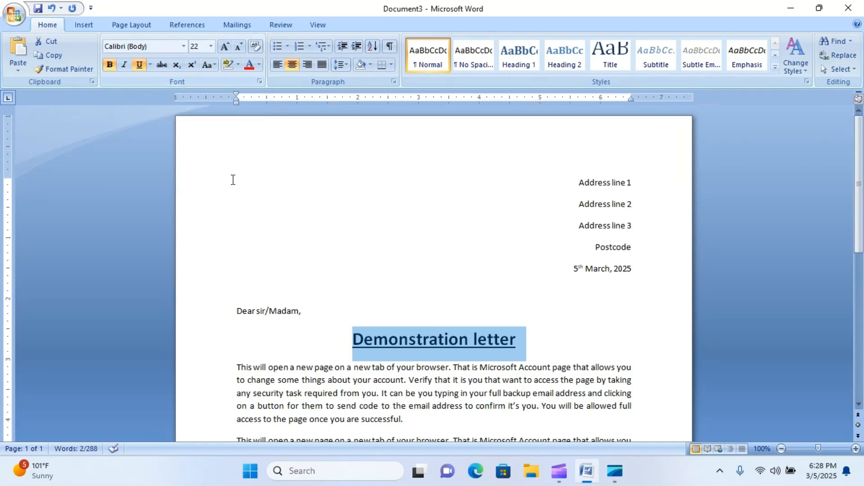
Clear all formatting from the "Demonstration letter" title
{"action": "left_click", "coordinate": [438, 350]}
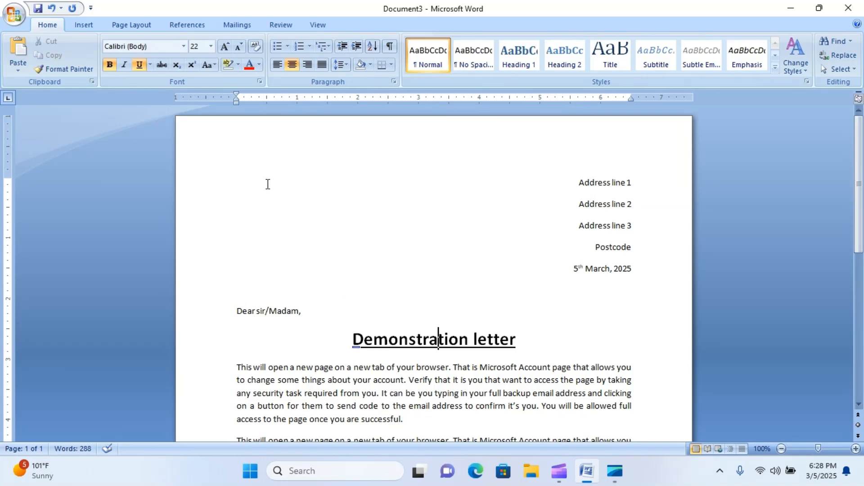
{"action": "left_click", "coordinate": [255, 46]}
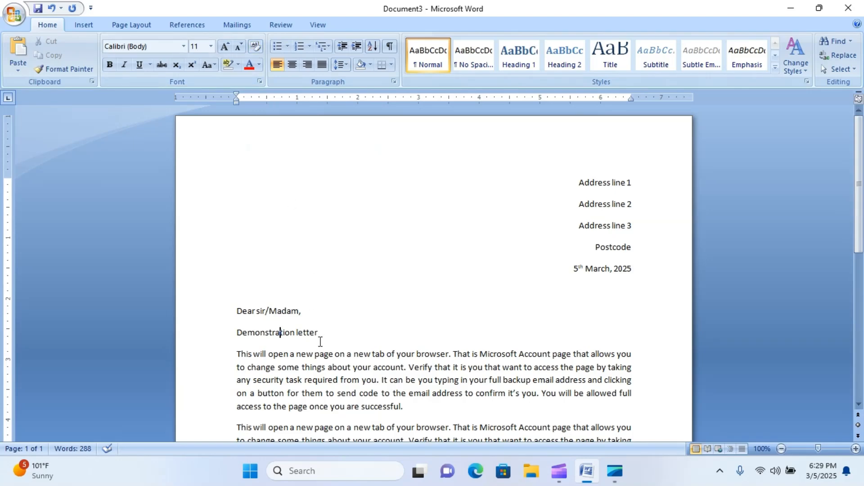
Set the "Demonstration letter" title to font size 12 and centre it
{"action": "left_click", "coordinate": [235, 332]}
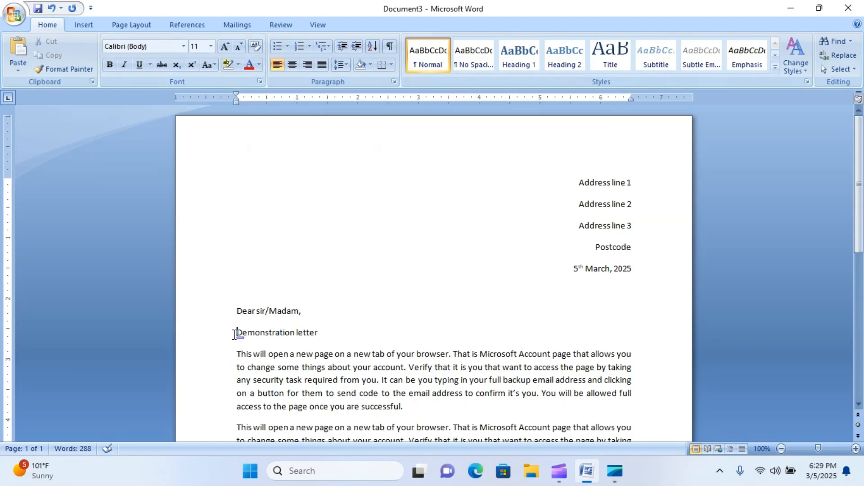
{"action": "left_click", "coordinate": [328, 332]}
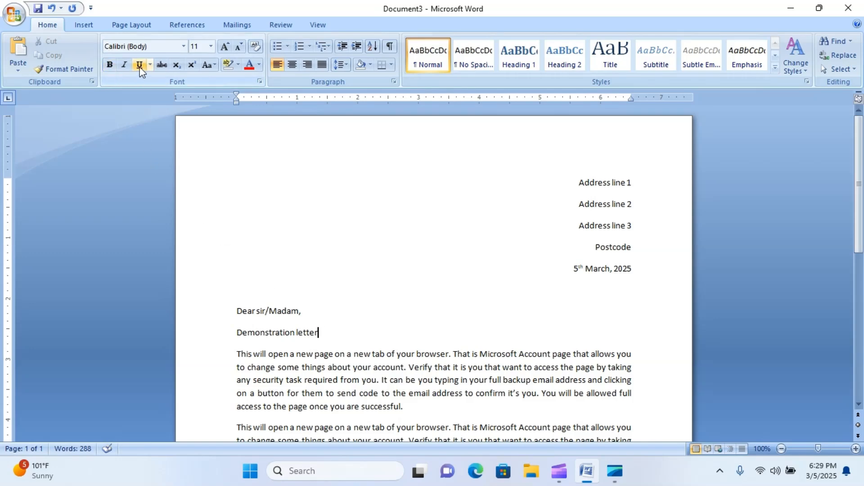
{"action": "triple_click", "coordinate": [340, 337]}
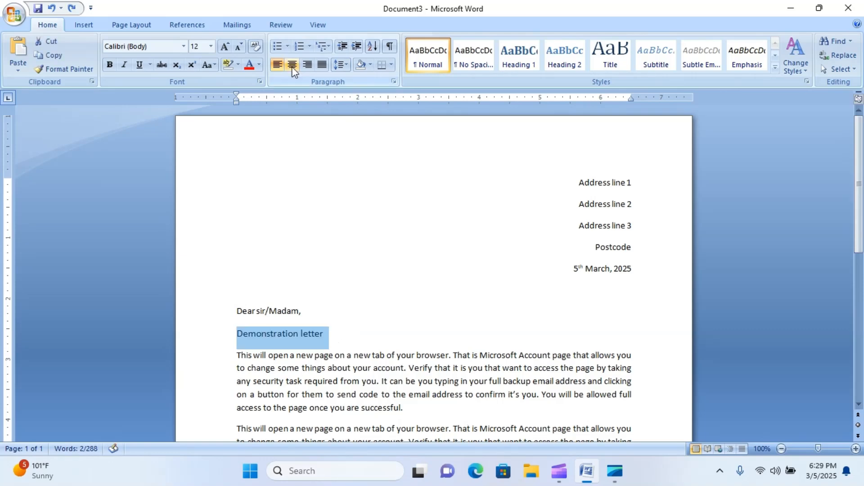
{"action": "left_click", "coordinate": [238, 333]}
{"action": "left_click_drag", "start_coordinate": [239, 333], "coordinate": [328, 337]}
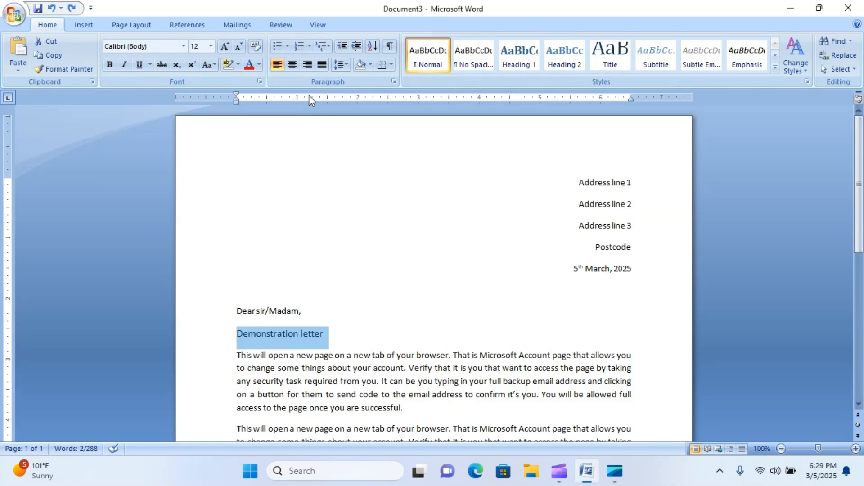
{"action": "left_click", "coordinate": [294, 66]}
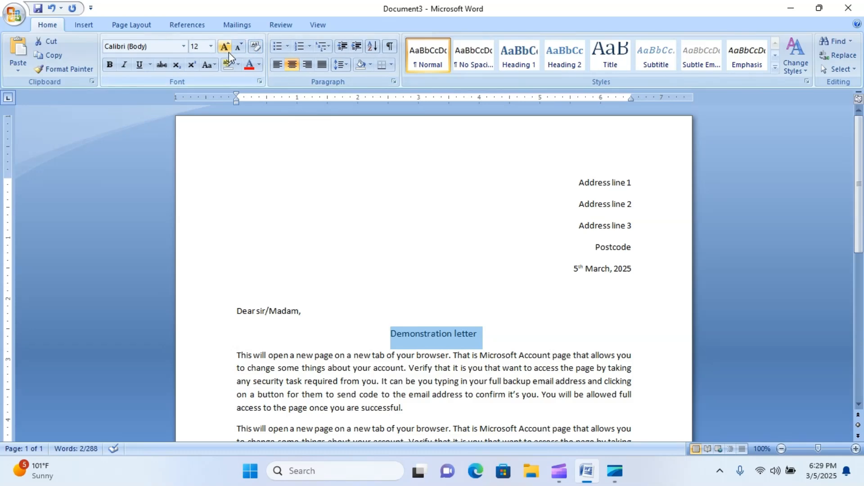
Make the "Demonstration letter" title bold, enlarge it to font size 22, and deselect it
{"action": "left_click", "coordinate": [109, 66]}
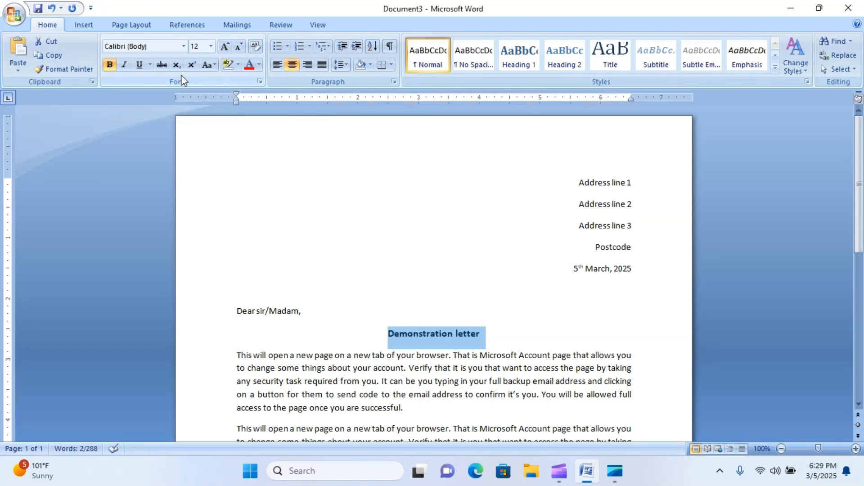
{"action": "left_click", "coordinate": [226, 47]}
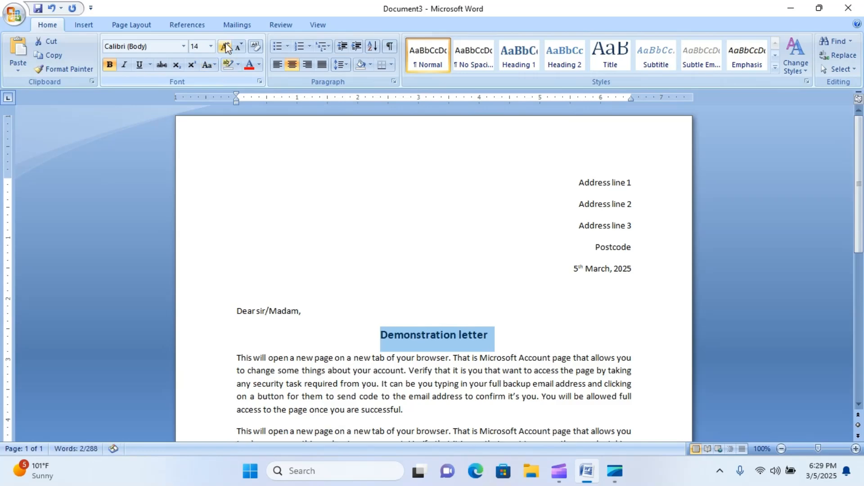
{"action": "left_click", "coordinate": [226, 47]}
{"action": "left_click", "coordinate": [226, 46]}
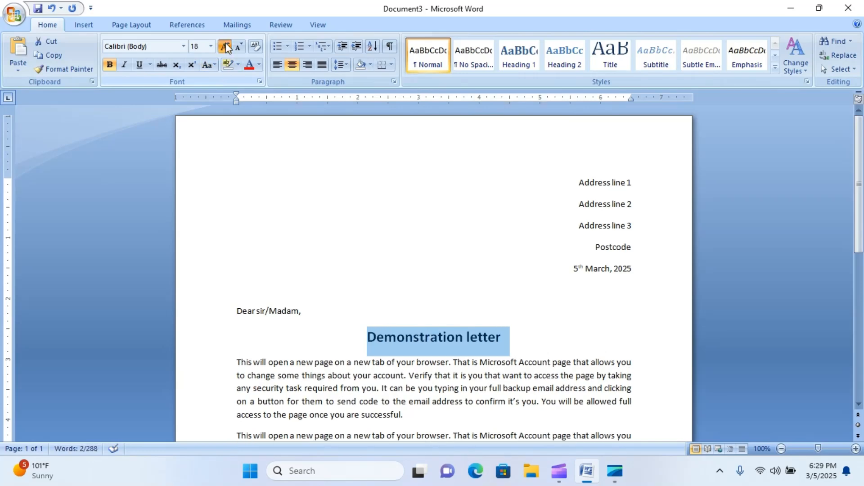
{"action": "left_click", "coordinate": [226, 47]}
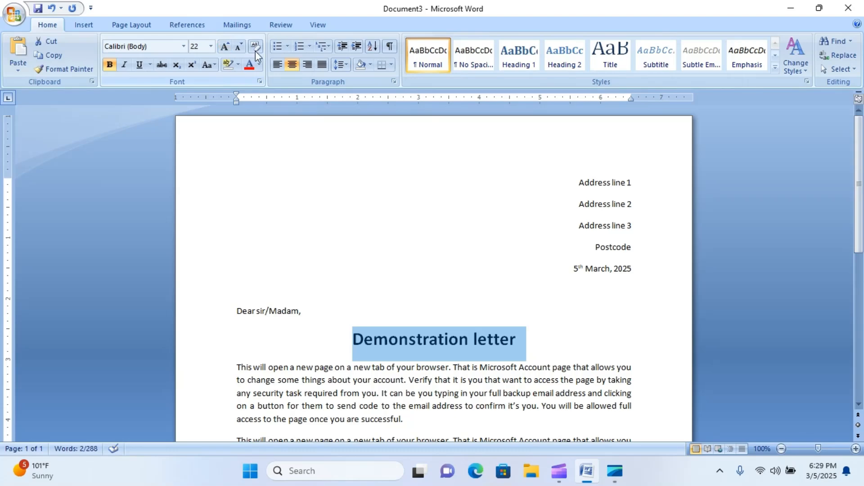
{"action": "left_click", "coordinate": [406, 362]}
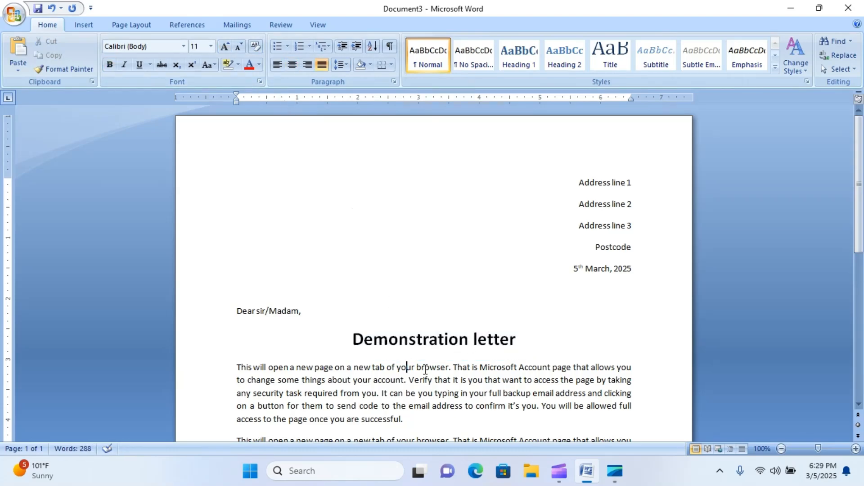
Change the case of the "Demonstration letter" title to uppercase
{"action": "left_click_drag", "start_coordinate": [352, 338], "coordinate": [527, 347]}
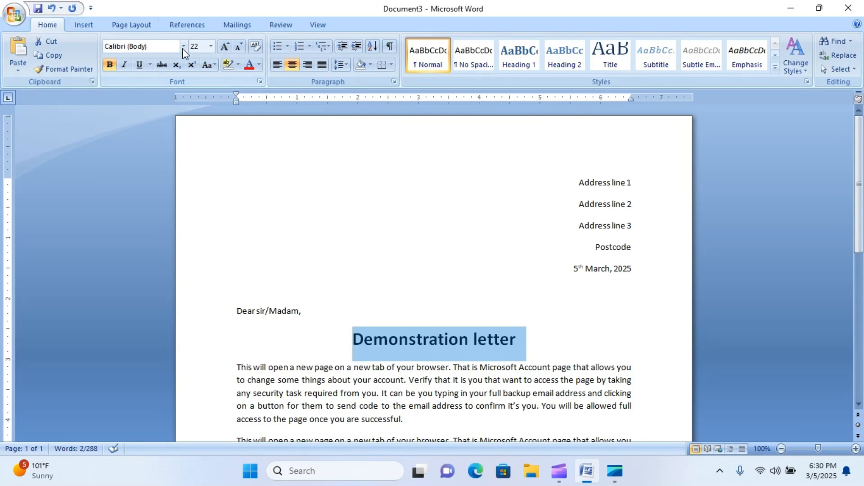
{"action": "left_click", "coordinate": [212, 64]}
{"action": "left_click", "coordinate": [212, 63]}
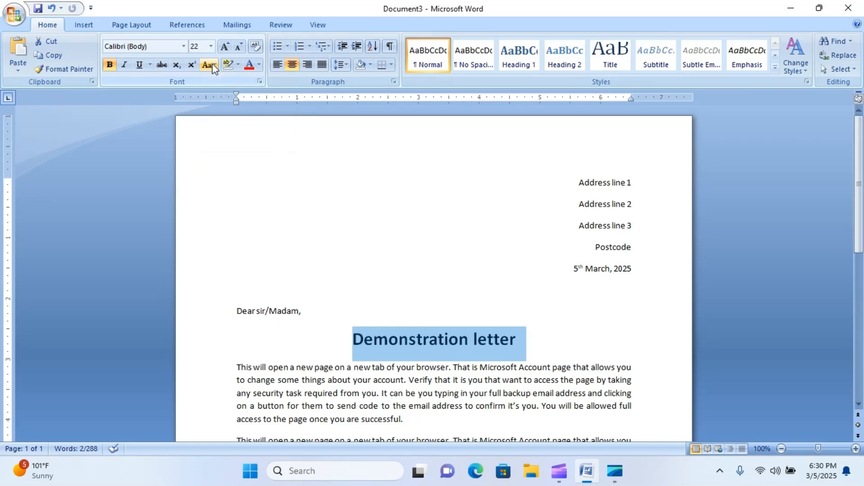
{"action": "left_click", "coordinate": [212, 63]}
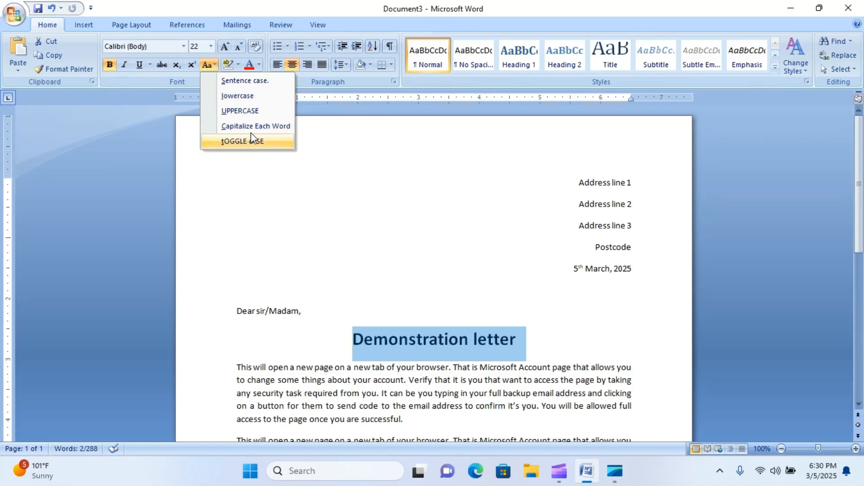
{"action": "left_click", "coordinate": [243, 112]}
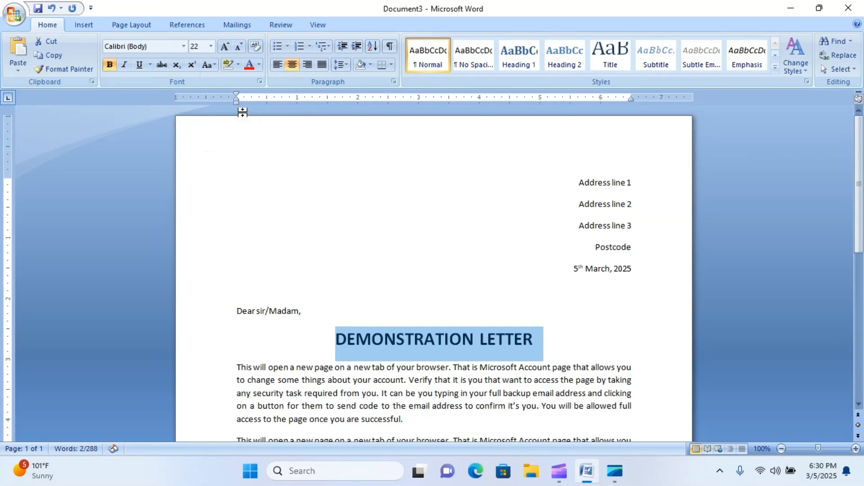
Add a new line below the title, clear its formatting, and enter the sample text "jhgdhgfdfyugey"
{"action": "left_click", "coordinate": [404, 338]}
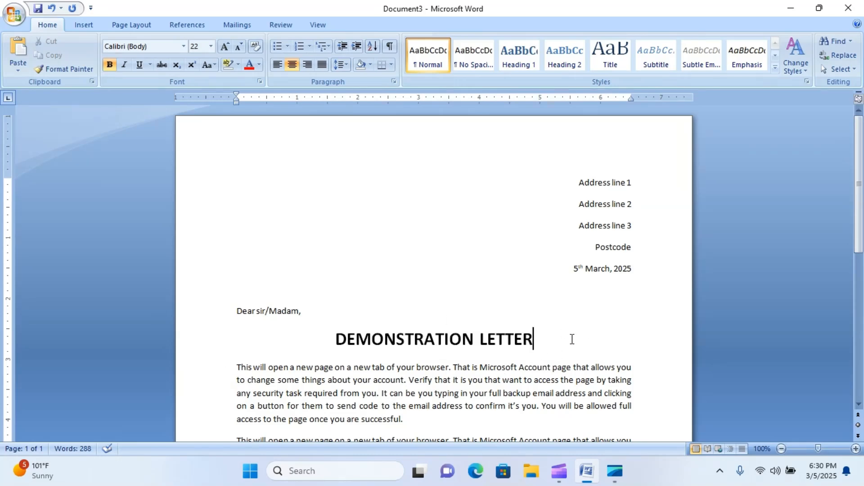
{"action": "key", "text": "Return"}
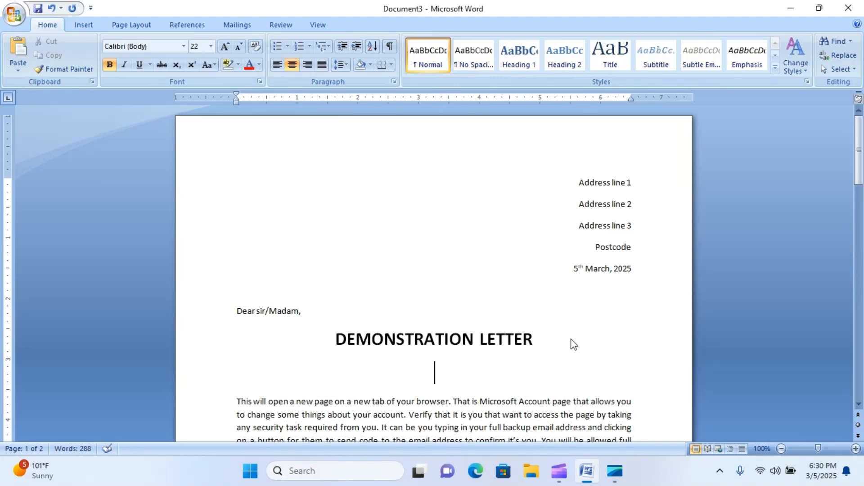
{"action": "left_click", "coordinate": [256, 46]}
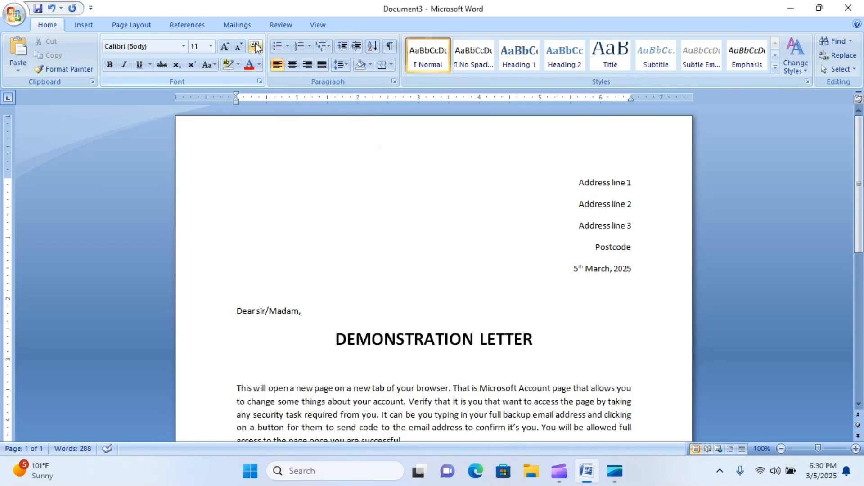
{"action": "type", "text": "jhgdhgfdfyugey"}
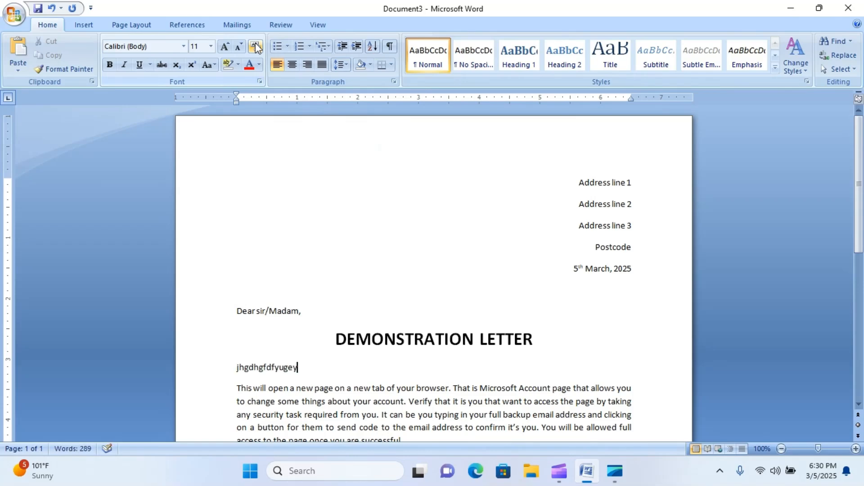
Delete the sample text and the extra line below the title
{"action": "key", "text": "BackSpace"}
{"action": "key", "text": "BackSpace"}
{"action": "key", "text": "BackSpace"}
{"action": "key", "text": "BackSpace"}
{"action": "key", "text": "BackSpace"}
{"action": "key", "text": "BackSpace"}
{"action": "key", "text": "BackSpace"}
{"action": "key", "text": "BackSpace"}
{"action": "key", "text": "BackSpace"}
{"action": "key", "text": "BackSpace"}
{"action": "key", "text": "BackSpace"}
{"action": "key", "text": "BackSpace"}
{"action": "key", "text": "BackSpace"}
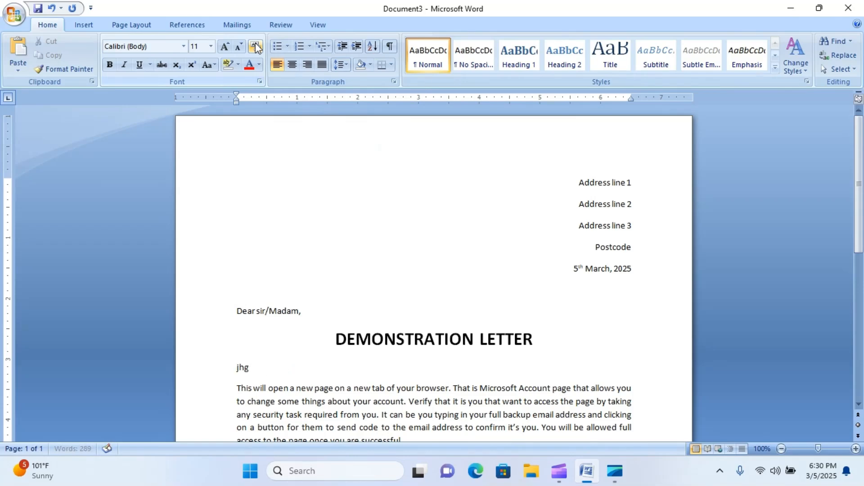
{"action": "key", "text": "BackSpace"}
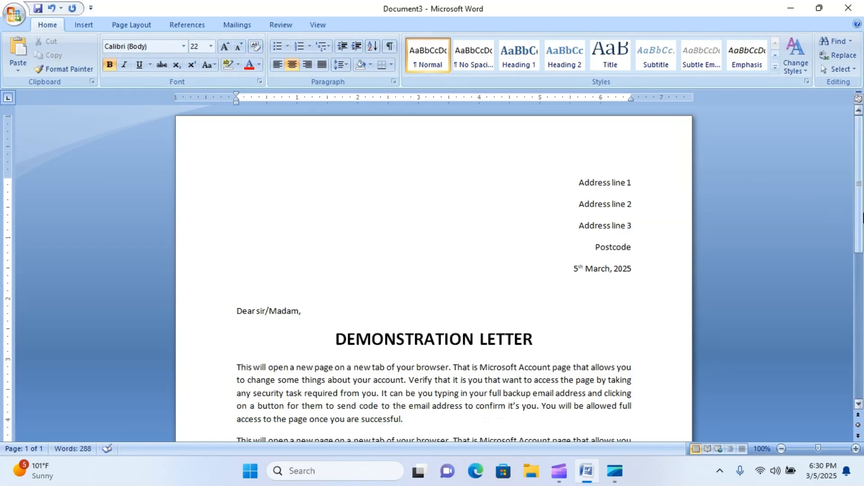
Review the letter's body paragraphs, closing and signature, and return to the address block
{"action": "scroll", "coordinate": [861, 275], "scroll_direction": "down", "scroll_amount": 4}
{"action": "scroll", "coordinate": [862, 276], "scroll_direction": "down", "scroll_amount": 2}
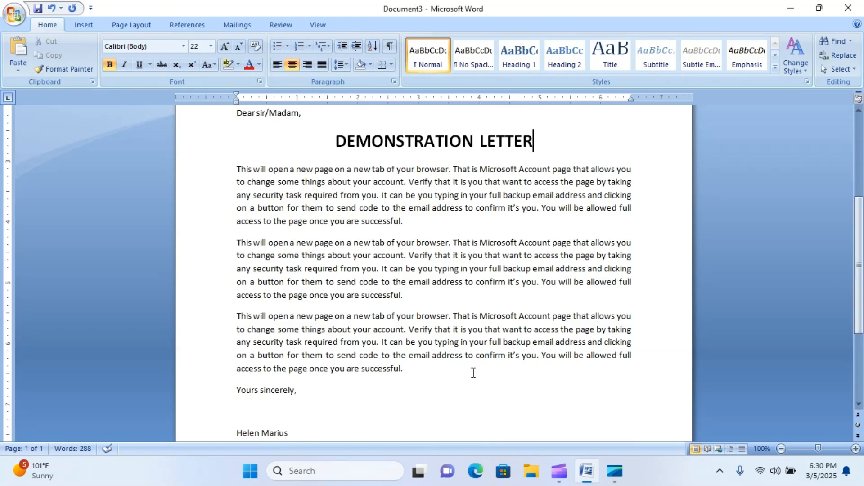
{"action": "scroll", "coordinate": [858, 275], "scroll_direction": "down", "scroll_amount": 2}
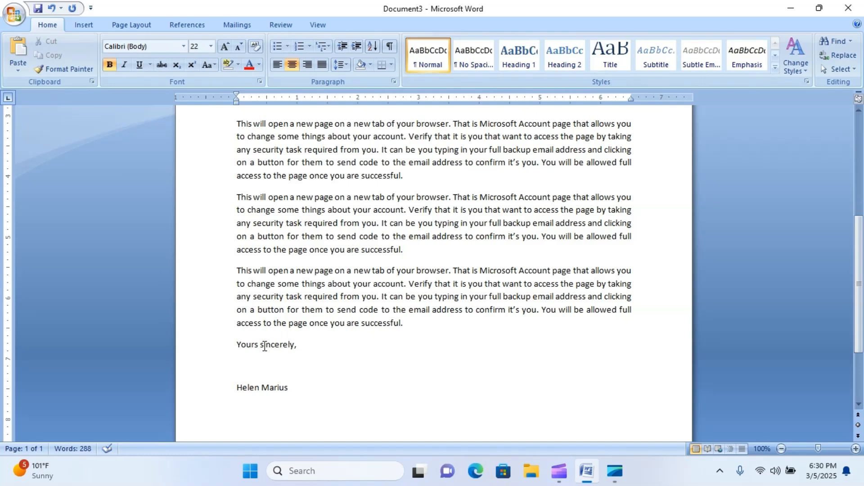
{"action": "left_click", "coordinate": [260, 368]}
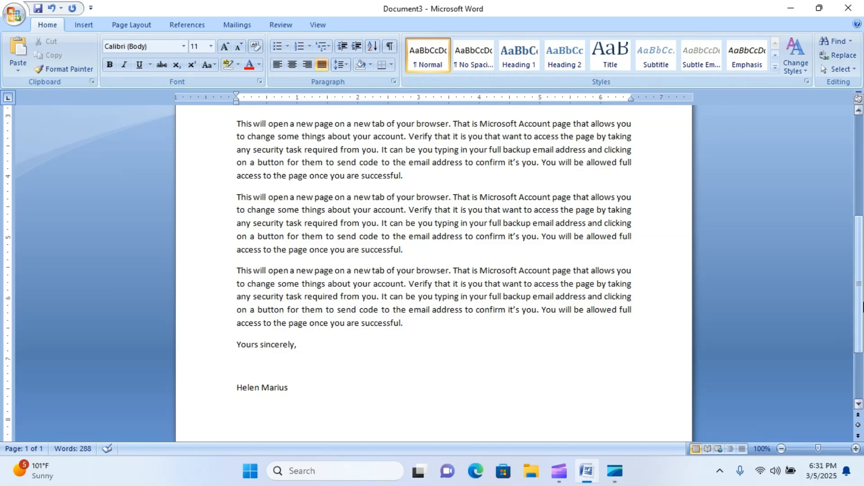
{"action": "left_click_drag", "start_coordinate": [863, 306], "coordinate": [862, 246]}
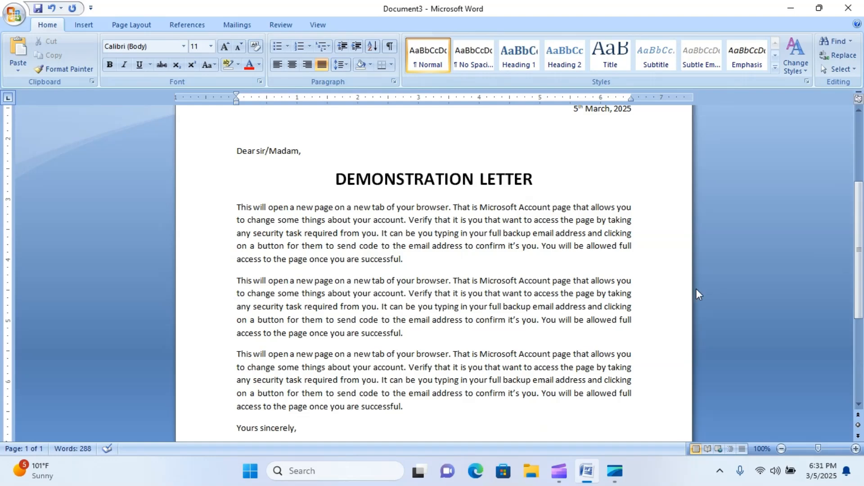
{"action": "left_click_drag", "start_coordinate": [862, 251], "coordinate": [862, 159]}
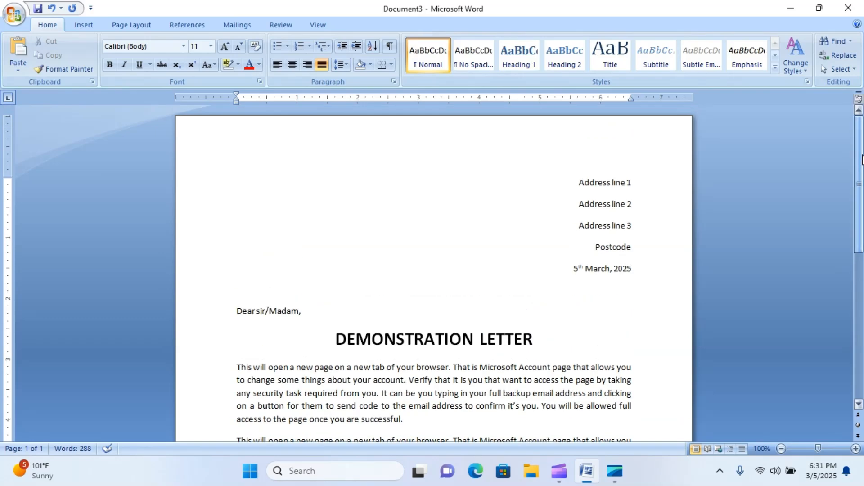
Change the font of the entire letter to Times New Roman and deselect the text
{"action": "left_click", "coordinate": [571, 182]}
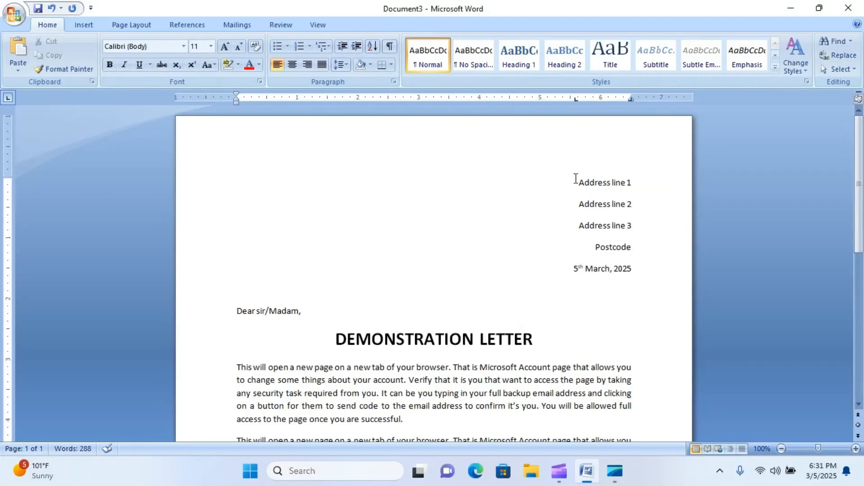
{"action": "left_click_drag", "start_coordinate": [575, 178], "coordinate": [645, 382]}
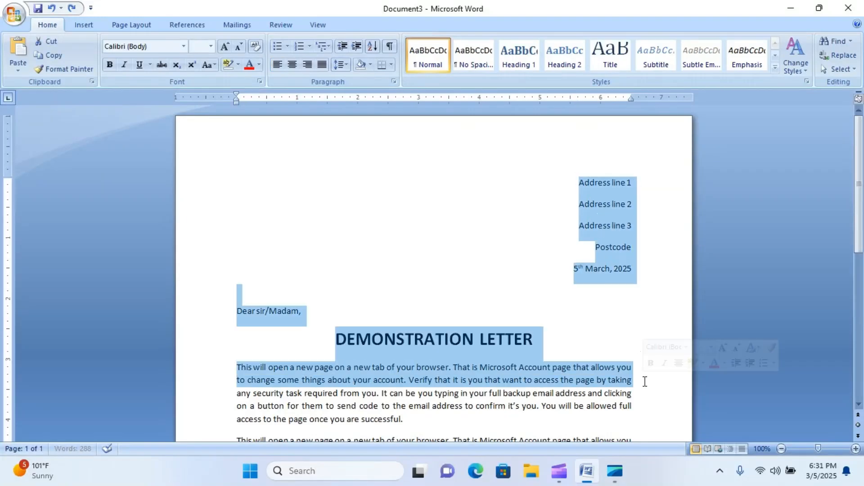
{"action": "left_click", "coordinate": [622, 359]}
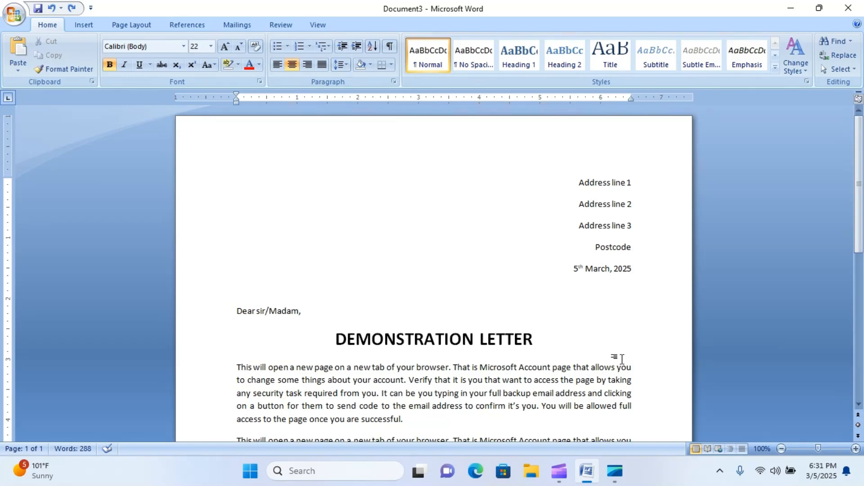
{"action": "key", "text": "ctrl+a"}
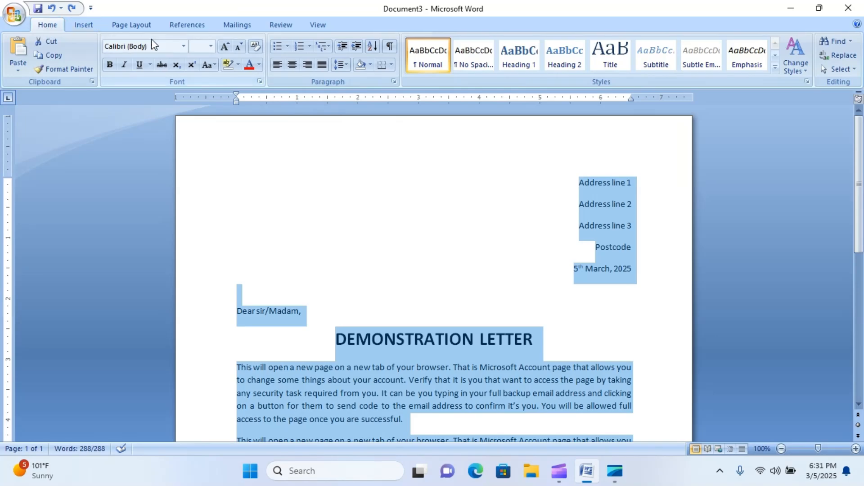
{"action": "left_click", "coordinate": [185, 46]}
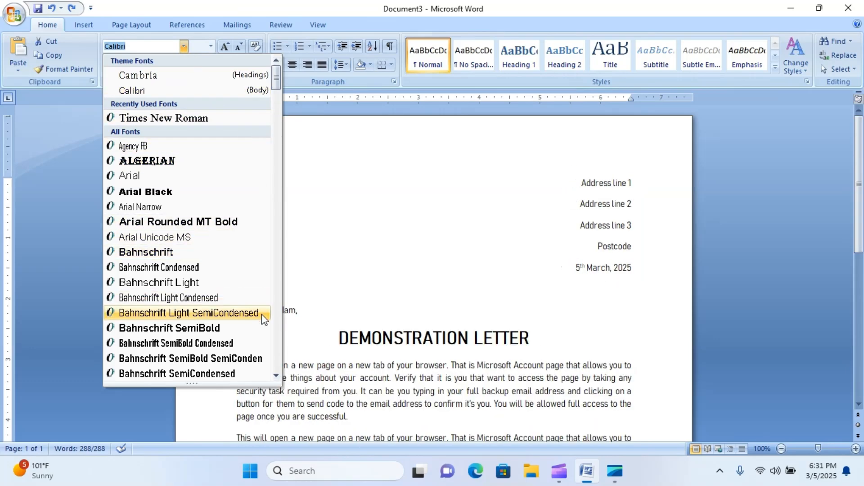
{"action": "left_click_drag", "start_coordinate": [277, 76], "coordinate": [280, 110]}
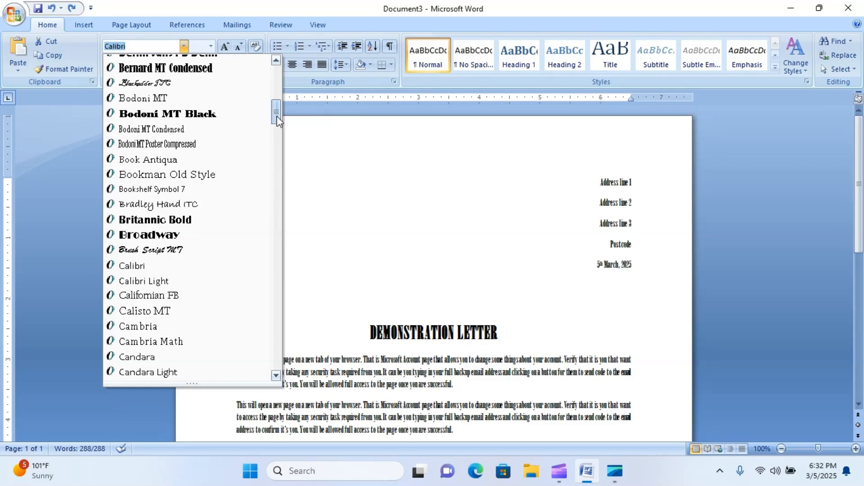
{"action": "scroll", "coordinate": [279, 173], "scroll_direction": "down", "scroll_amount": 3}
{"action": "left_click_drag", "start_coordinate": [279, 167], "coordinate": [279, 72]}
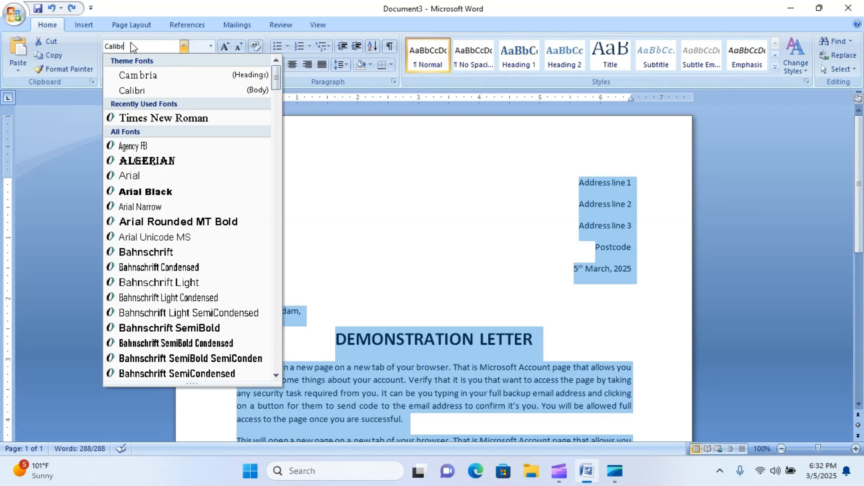
{"action": "type", "text": "Times New Roman"}
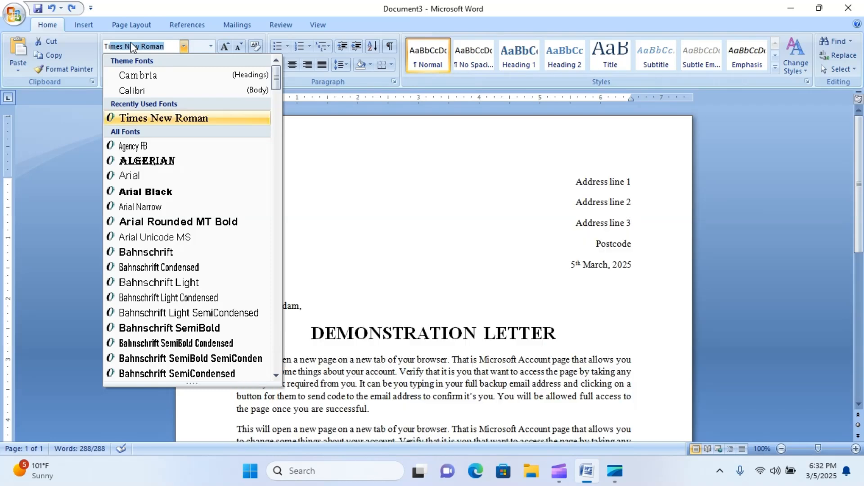
{"action": "key", "text": "Return"}
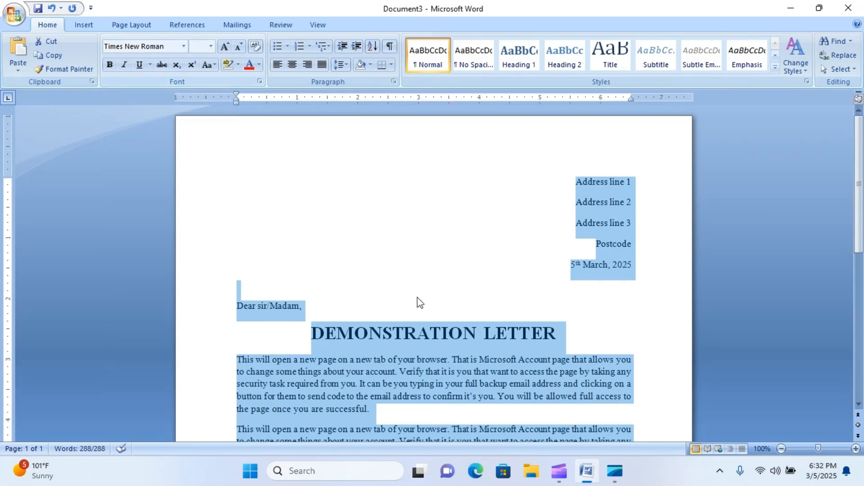
{"action": "left_click", "coordinate": [428, 361]}
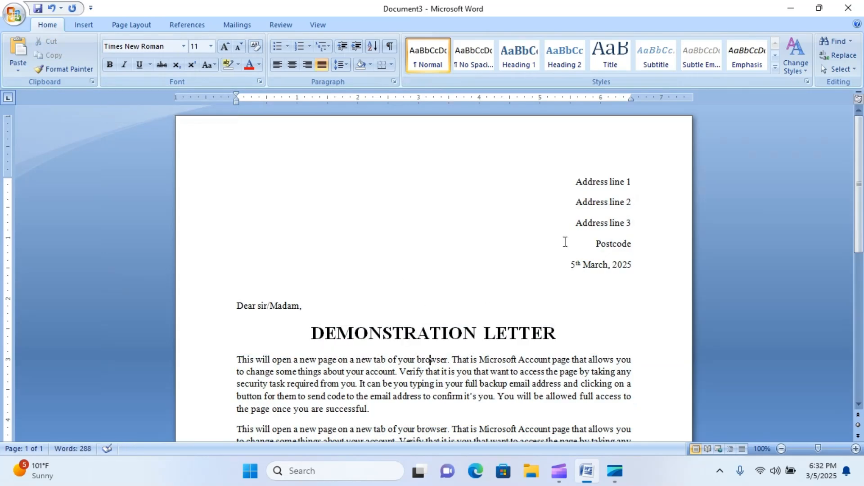
Set the font size of the address lines, postcode and date to 12
{"action": "left_click_drag", "start_coordinate": [863, 197], "coordinate": [858, 245]}
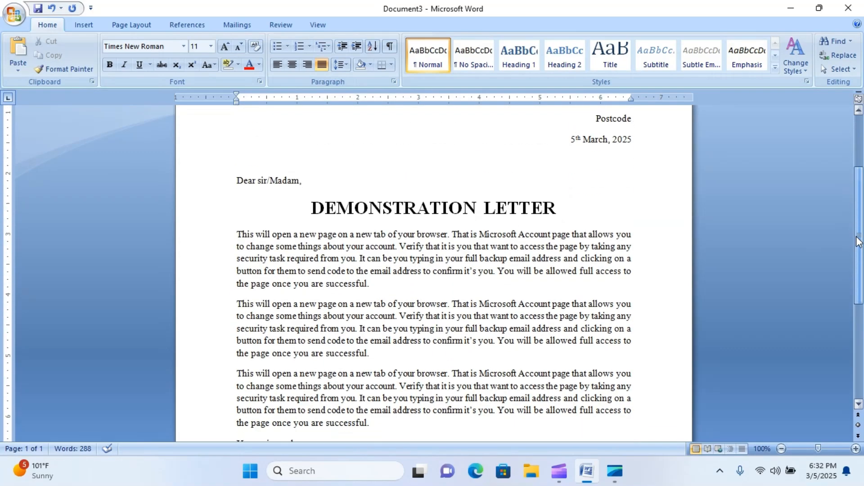
{"action": "left_click", "coordinate": [502, 292]}
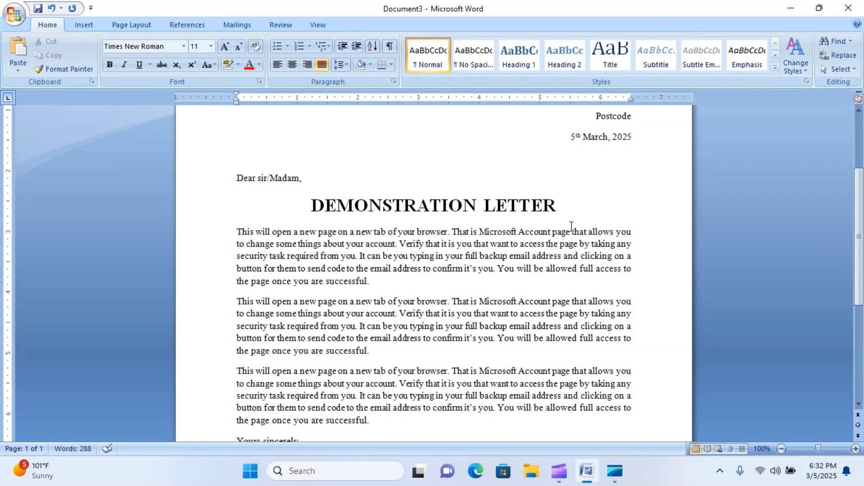
{"action": "scroll", "coordinate": [863, 283], "scroll_direction": "up", "scroll_amount": 4}
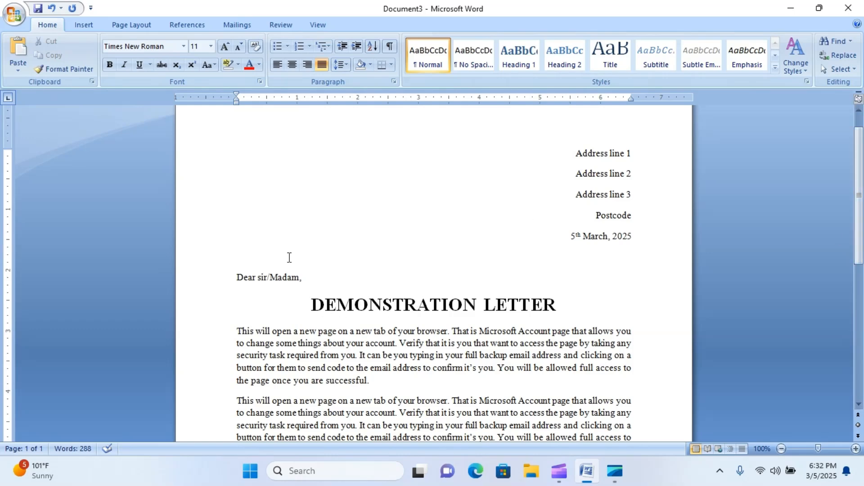
{"action": "left_click_drag", "start_coordinate": [576, 153], "coordinate": [643, 255]}
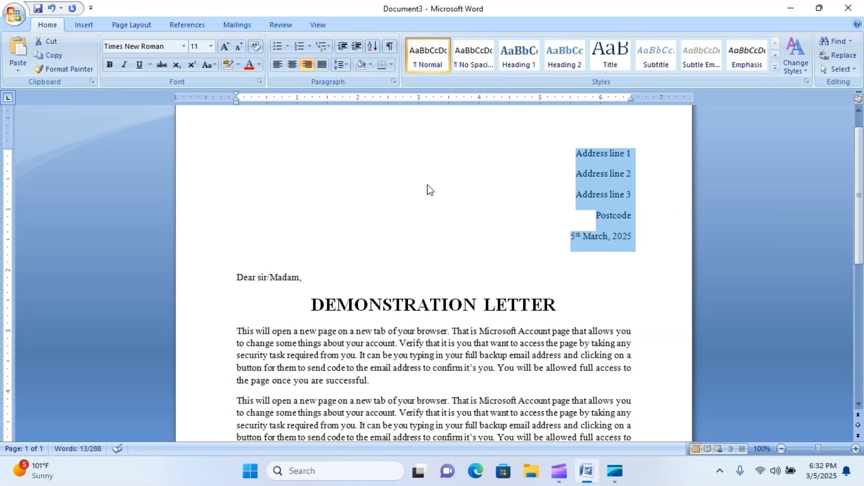
{"action": "left_click", "coordinate": [211, 47]}
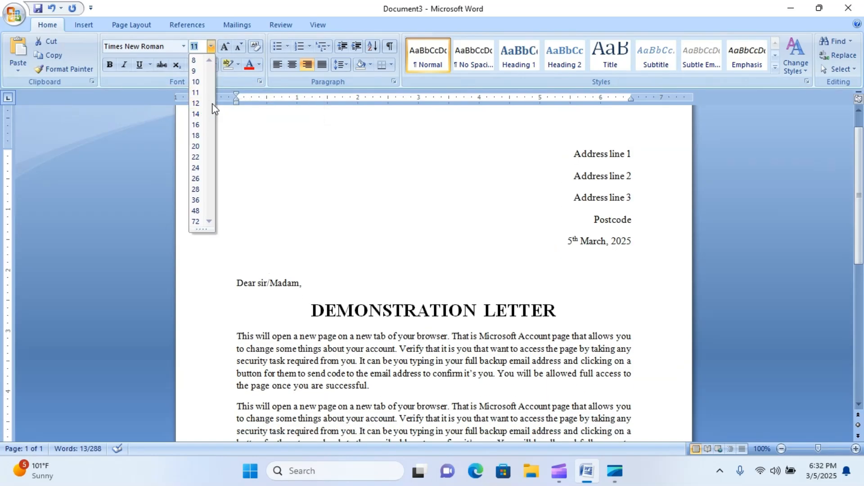
{"action": "left_click", "coordinate": [222, 131]}
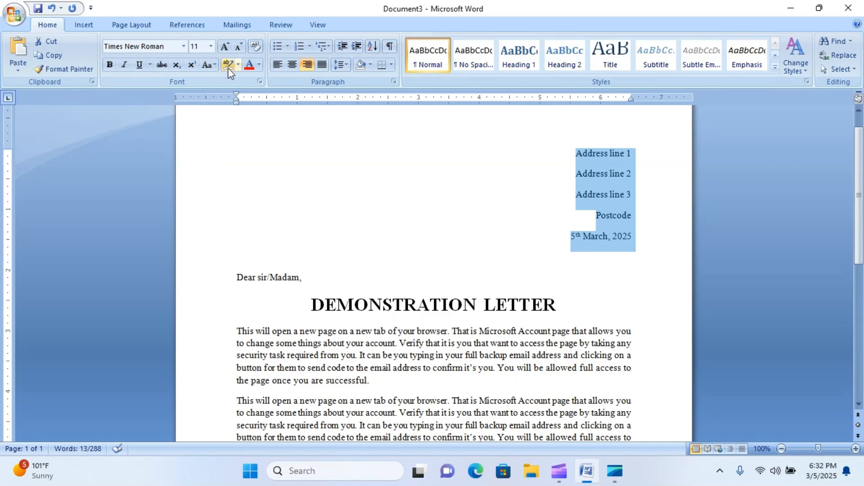
{"action": "left_click", "coordinate": [224, 45]}
{"action": "left_click", "coordinate": [224, 45]}
{"action": "left_click", "coordinate": [224, 45]}
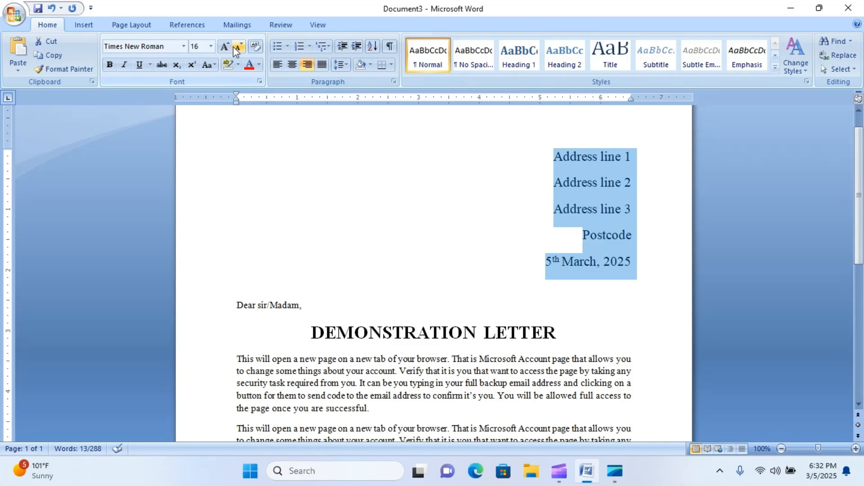
{"action": "left_click", "coordinate": [234, 48]}
{"action": "left_click", "coordinate": [234, 48]}
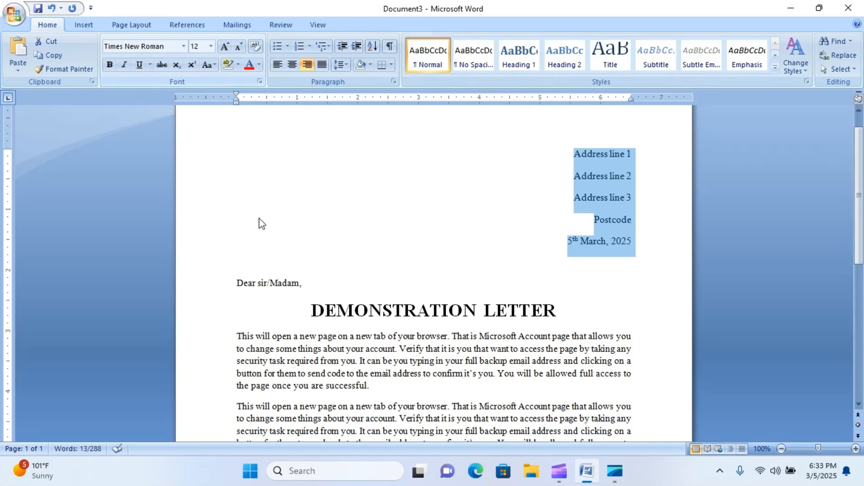
Set the font size of the "Dear sir/Madam," salutation to 12 and deselect it
{"action": "left_click", "coordinate": [304, 284]}
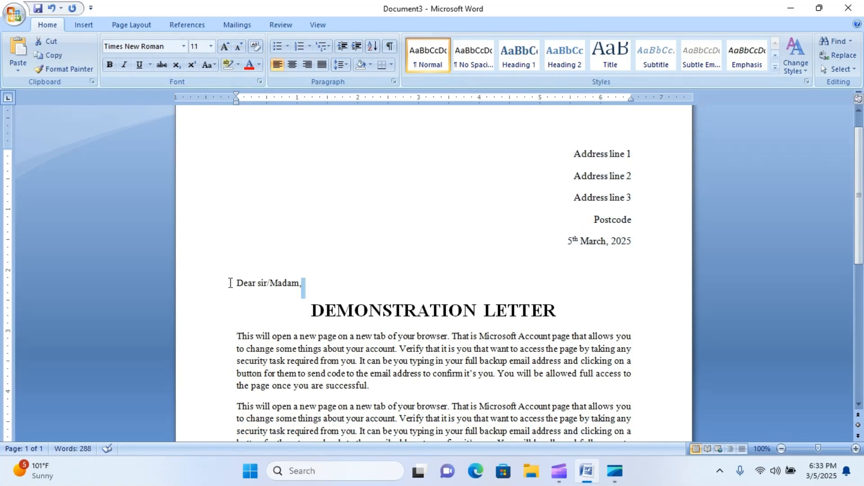
{"action": "left_click_drag", "start_coordinate": [230, 283], "coordinate": [303, 282]}
{"action": "left_click", "coordinate": [317, 277]}
{"action": "left_click_drag", "start_coordinate": [234, 287], "coordinate": [318, 284]}
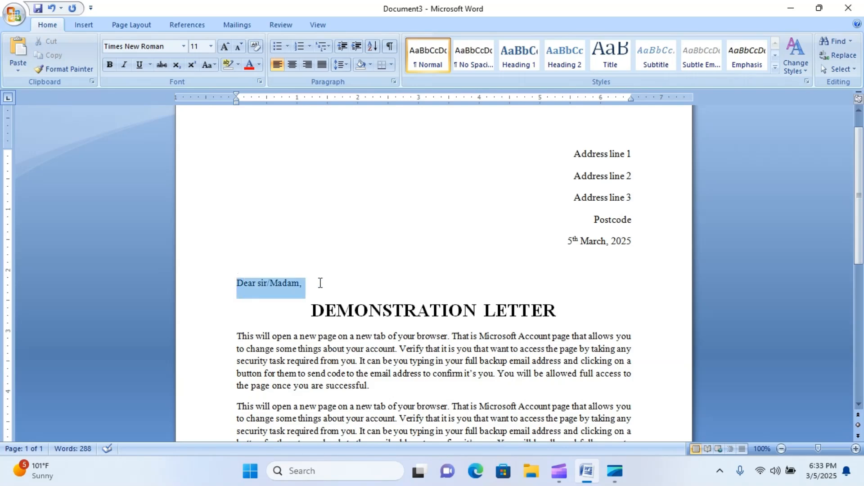
{"action": "left_click", "coordinate": [212, 46]}
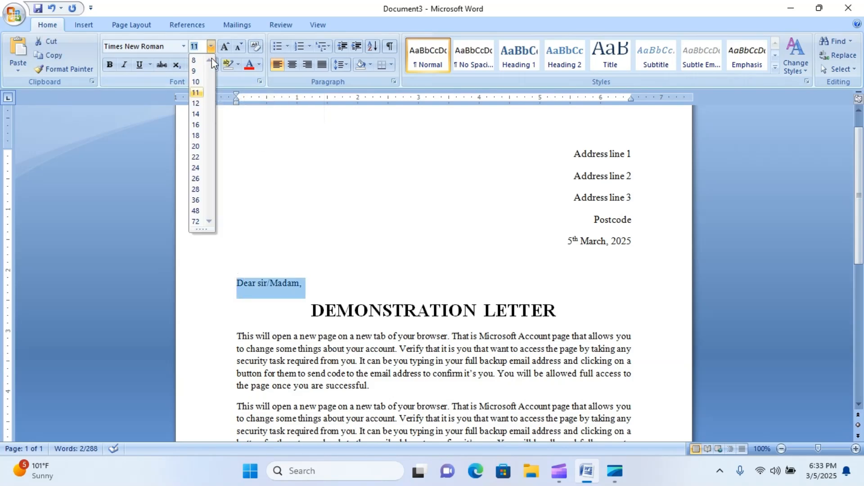
{"action": "left_click", "coordinate": [198, 103]}
{"action": "left_click", "coordinate": [253, 106]}
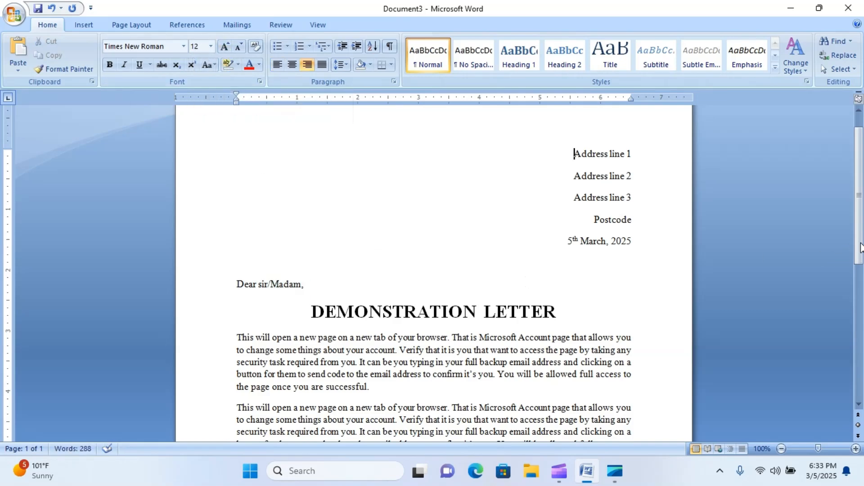
Set the font size of all body paragraphs, the closing and the signature to 12
{"action": "left_click_drag", "start_coordinate": [861, 248], "coordinate": [862, 306]}
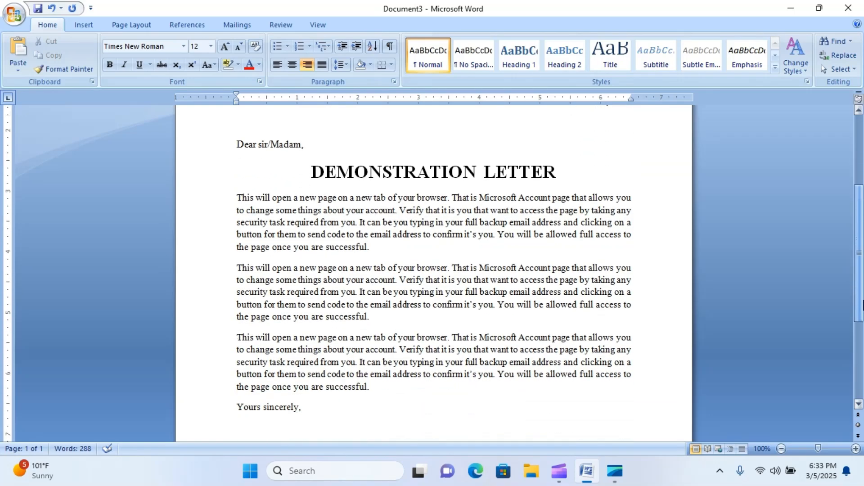
{"action": "left_click", "coordinate": [224, 198]}
{"action": "left_click_drag", "start_coordinate": [264, 219], "coordinate": [415, 384]}
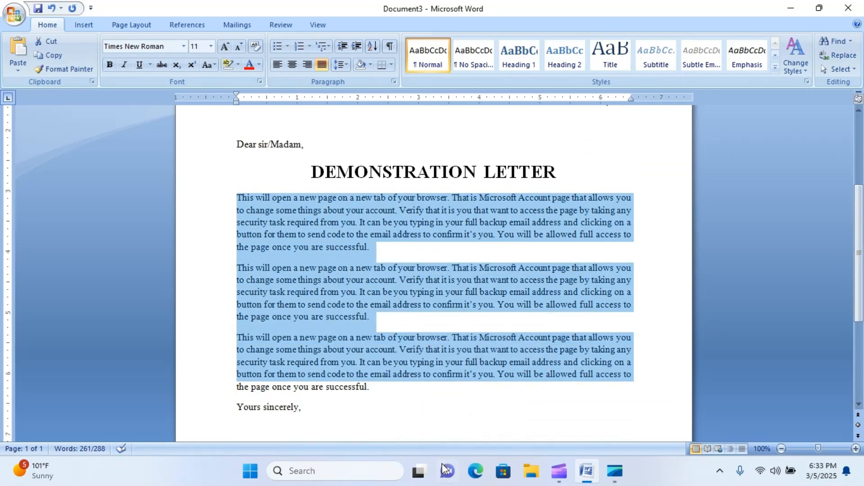
{"action": "left_click", "coordinate": [578, 436]}
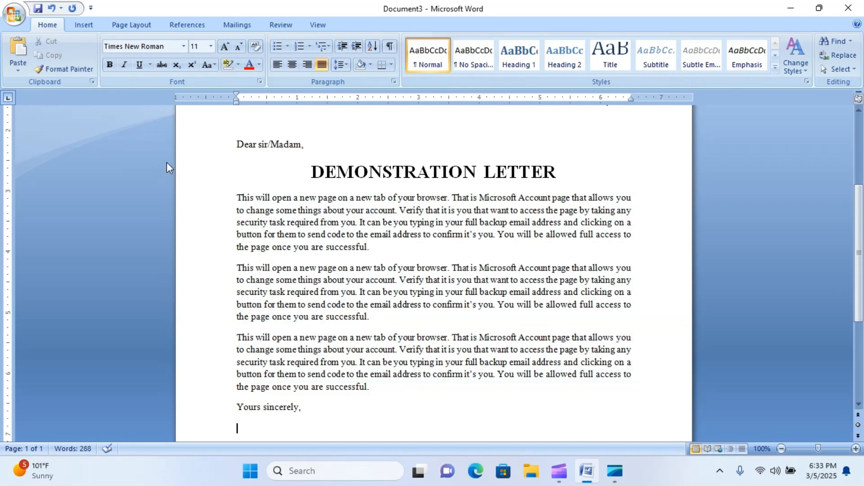
{"action": "left_click_drag", "start_coordinate": [218, 198], "coordinate": [380, 276]}
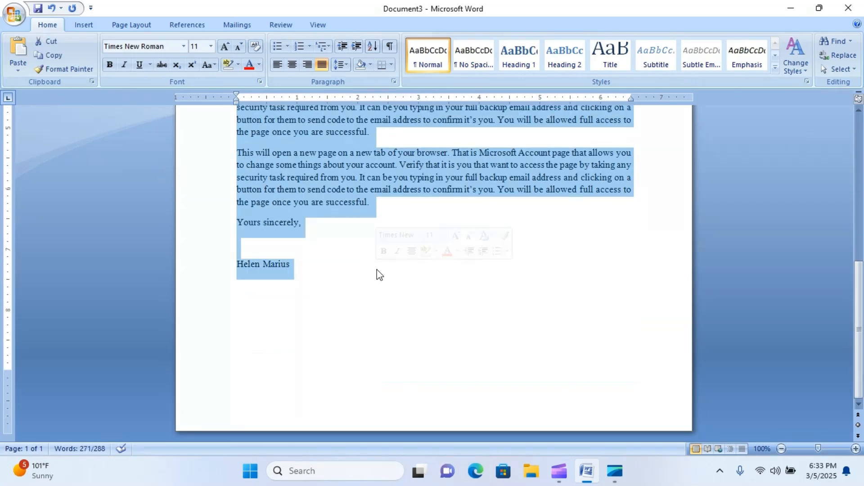
{"action": "left_click", "coordinate": [226, 52]}
{"action": "left_click", "coordinate": [226, 52]}
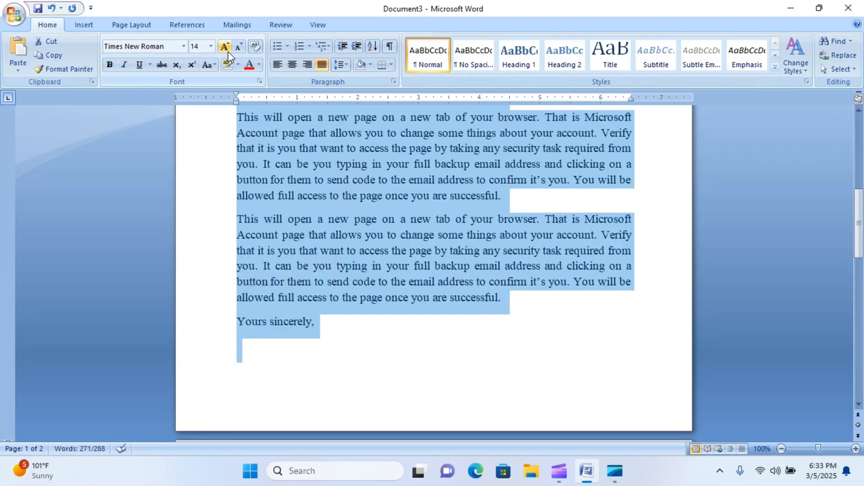
{"action": "left_click", "coordinate": [237, 50]}
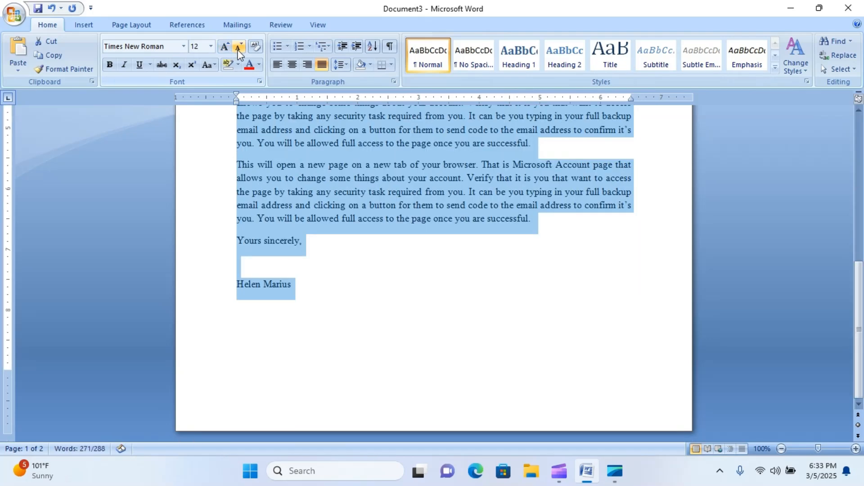
{"action": "left_click", "coordinate": [390, 290]}
{"action": "left_click_drag", "start_coordinate": [860, 328], "coordinate": [858, 166]}
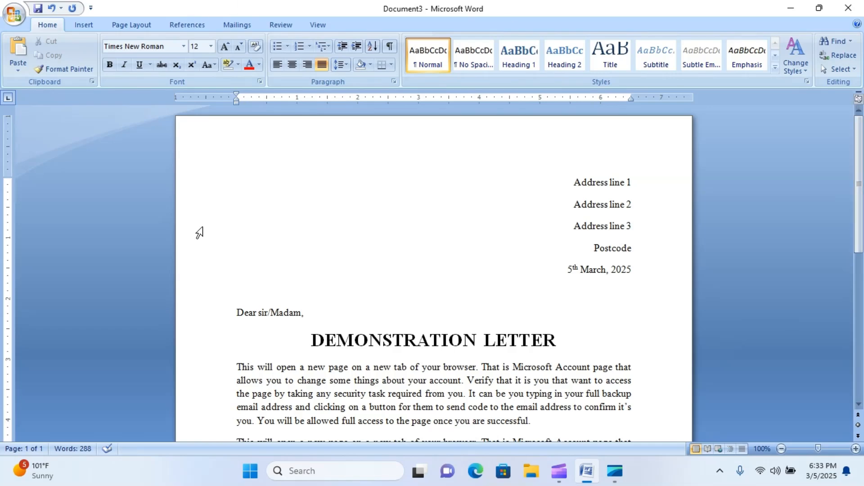
{"action": "left_click", "coordinate": [243, 170]}
{"action": "double_click", "coordinate": [221, 149]}
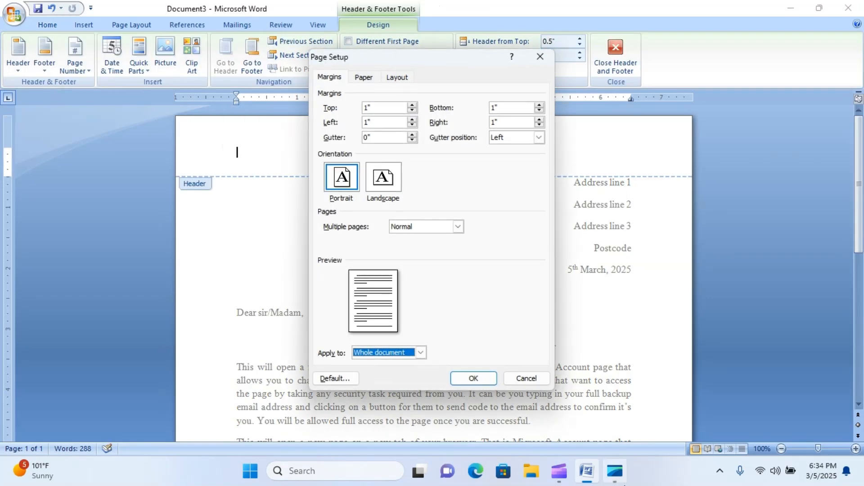
{"action": "left_click", "coordinate": [526, 379]}
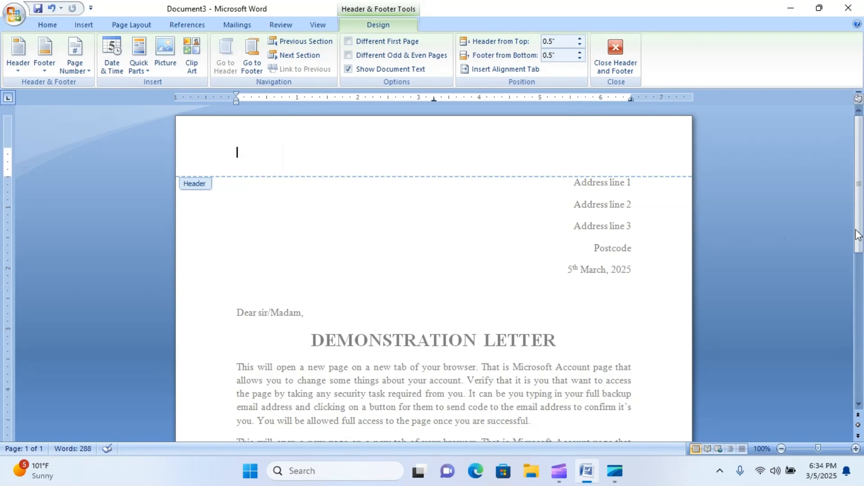
{"action": "mouse_move", "coordinate": [862, 230]}
{"action": "left_mouse_down"}
{"action": "mouse_move", "coordinate": [862, 374]}
{"action": "mouse_move", "coordinate": [862, 232]}
{"action": "left_mouse_up"}
{"action": "left_click", "coordinate": [167, 64]}
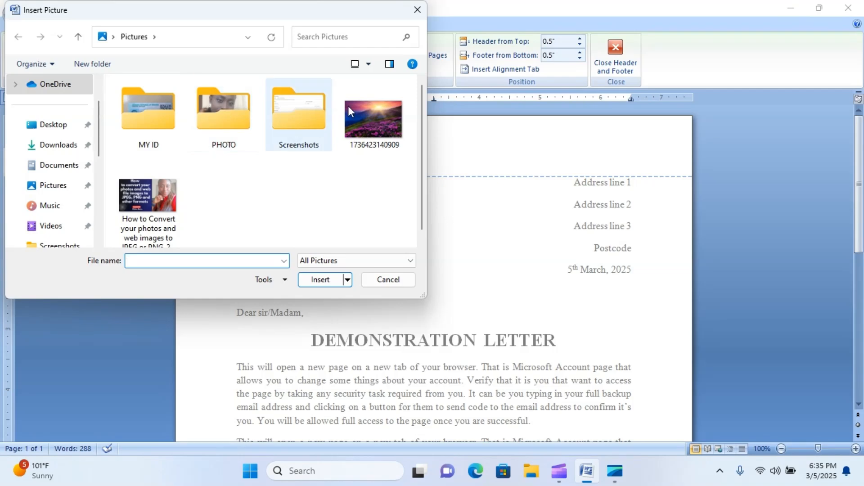
{"action": "left_click", "coordinate": [363, 102]}
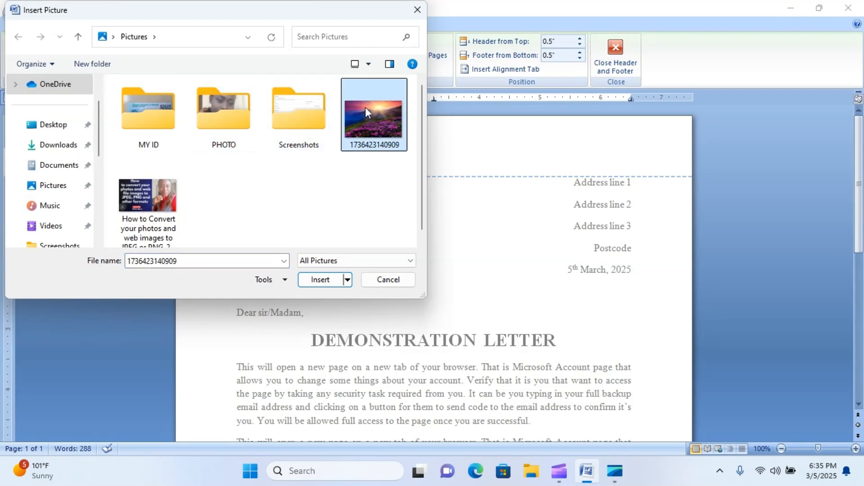
{"action": "left_click", "coordinate": [329, 282]}
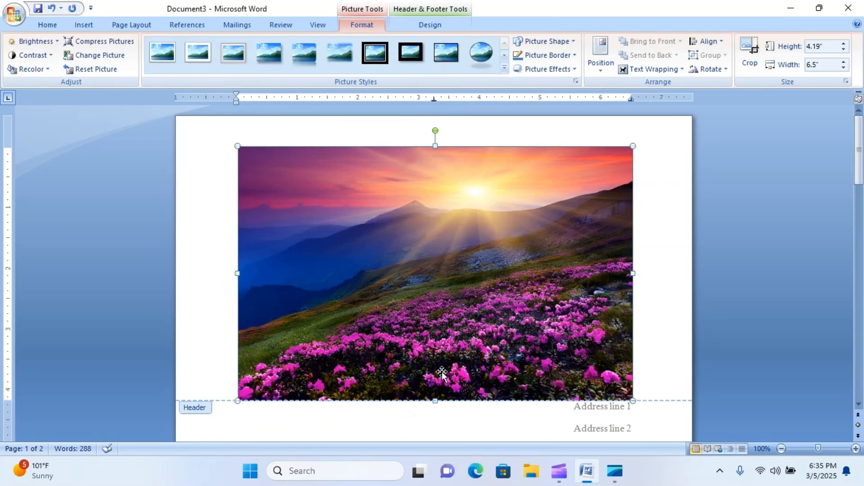
Shrink the header picture proportionally to about 0.69" high by 1.07" wide
{"action": "left_click", "coordinate": [858, 405]}
{"action": "left_click", "coordinate": [857, 405]}
{"action": "left_click", "coordinate": [858, 405]}
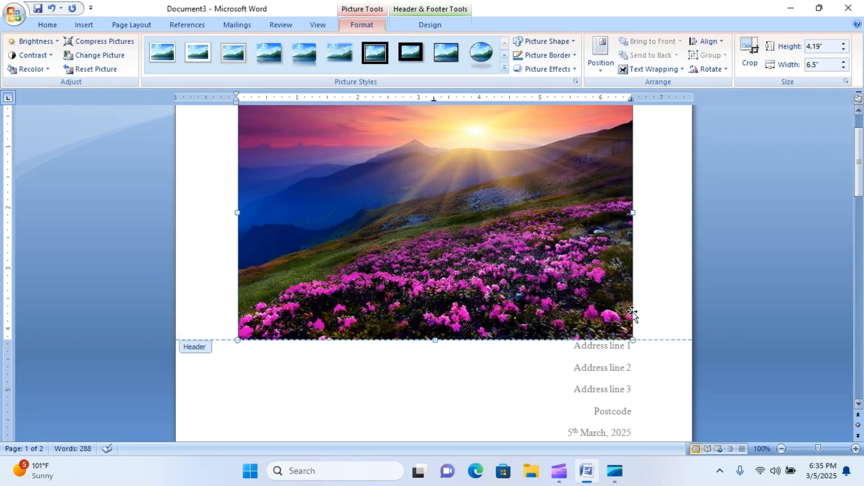
{"action": "left_click_drag", "start_coordinate": [860, 168], "coordinate": [860, 157]}
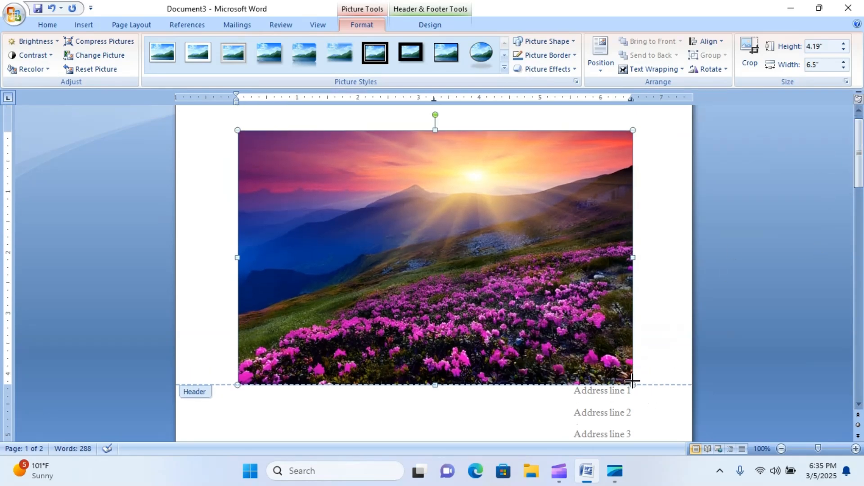
{"action": "left_click_drag", "start_coordinate": [634, 384], "coordinate": [306, 177]}
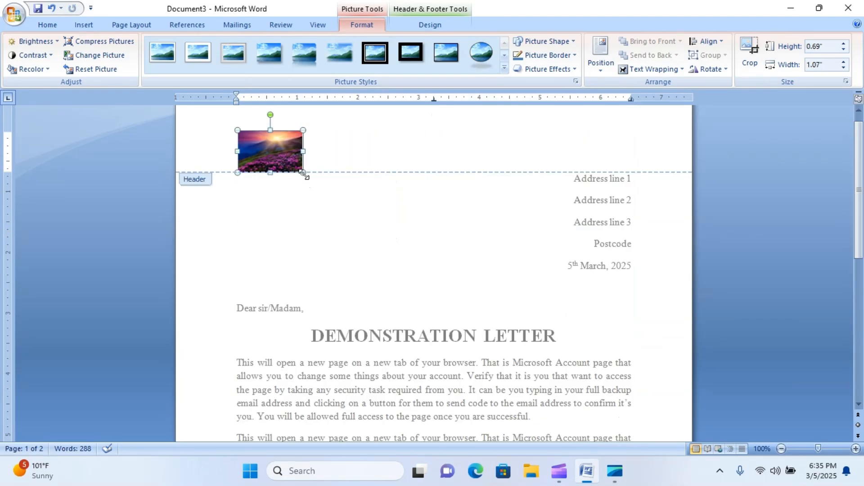
{"action": "left_click", "coordinate": [404, 170]}
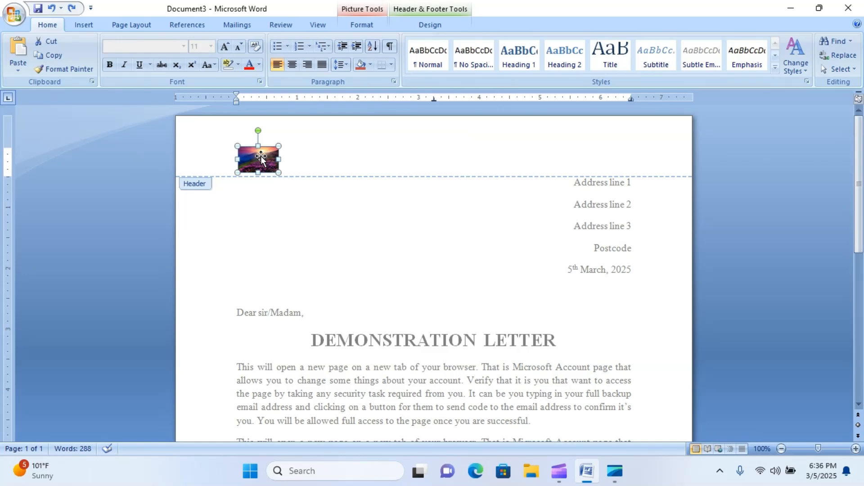
Center the picture in the header, enlarge it slightly, and return to the letter's body text
{"action": "left_click", "coordinate": [292, 64]}
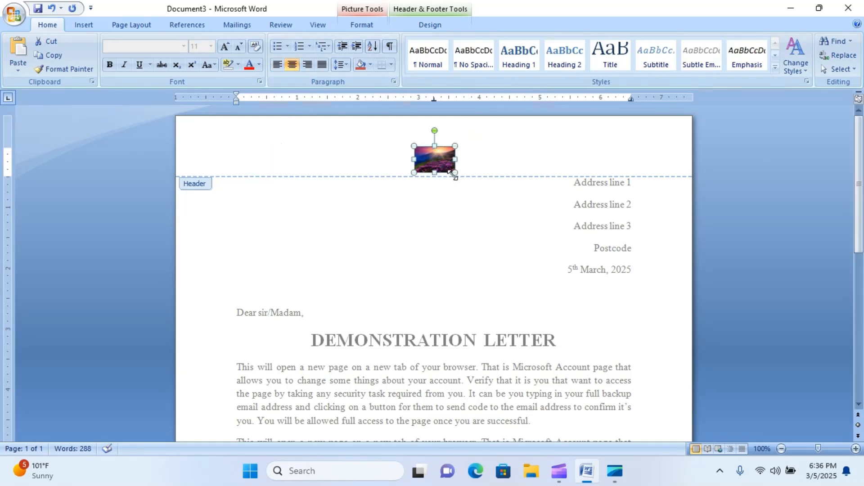
{"action": "left_click_drag", "start_coordinate": [459, 175], "coordinate": [475, 185]}
{"action": "left_click", "coordinate": [481, 180]}
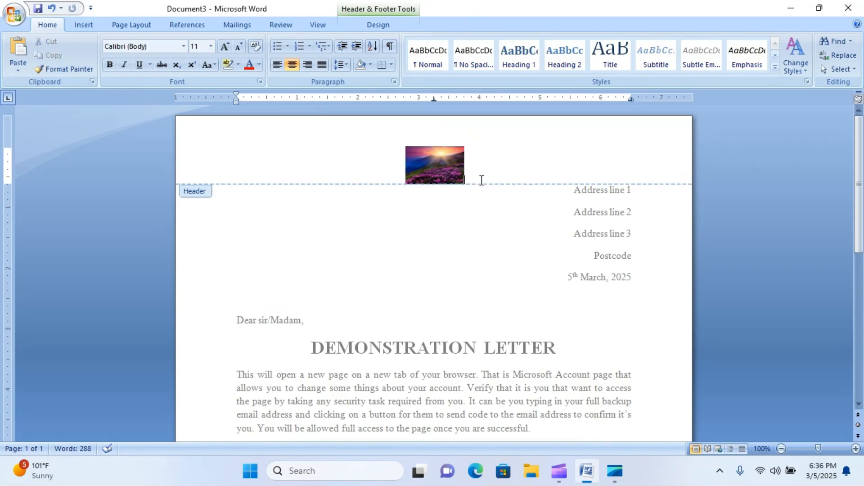
{"action": "double_click", "coordinate": [445, 313]}
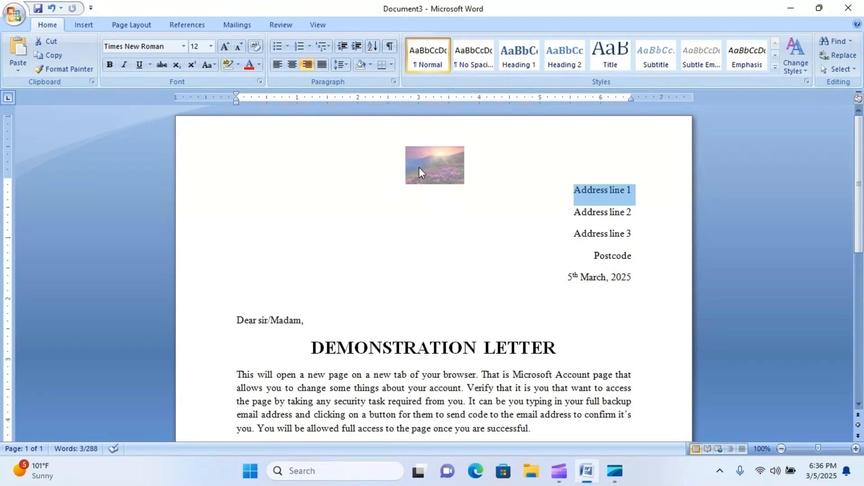
{"action": "left_click", "coordinate": [465, 190]}
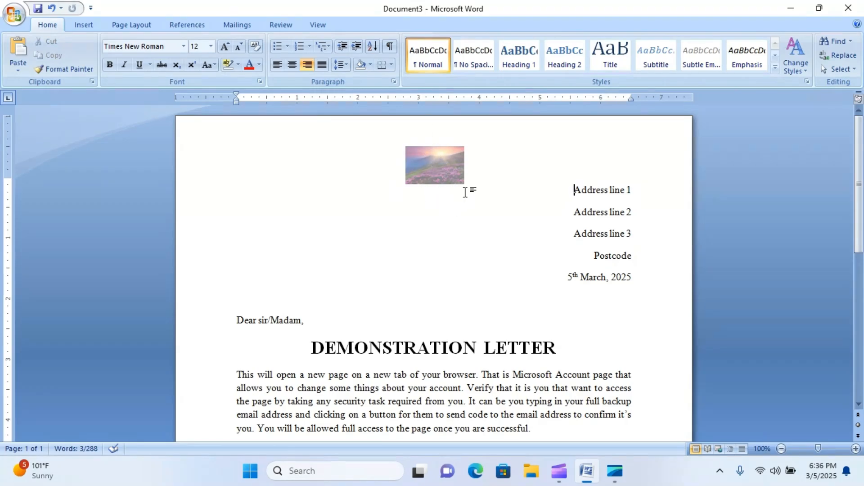
Insert a centered page number in the footer with the bottom-of-page style Plain Number 2, and return to the letter's body
{"action": "left_click_drag", "start_coordinate": [858, 205], "coordinate": [860, 338]}
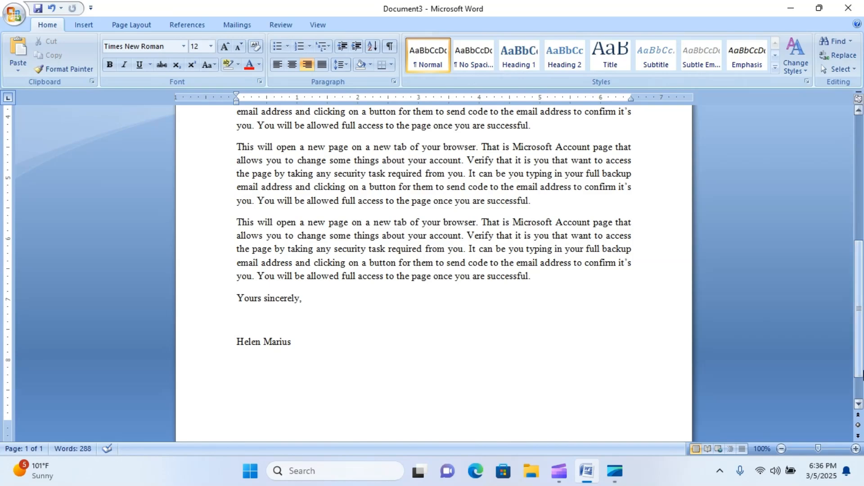
{"action": "scroll", "coordinate": [493, 297], "scroll_direction": "down", "scroll_amount": 1}
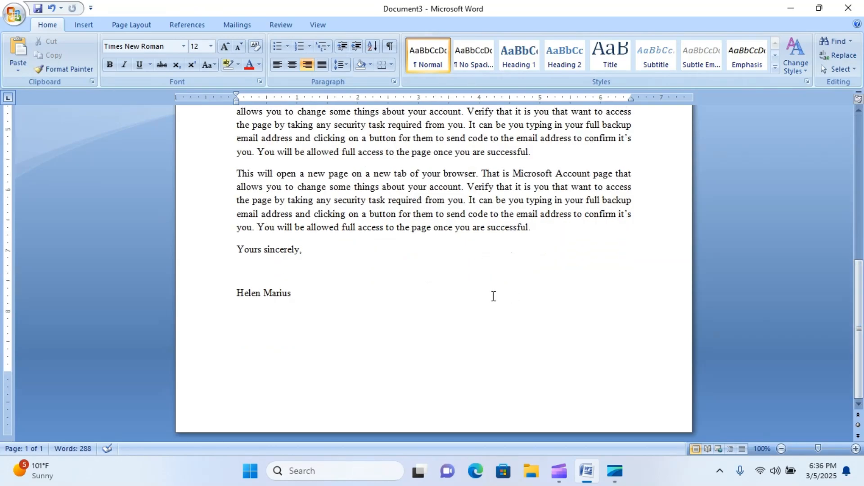
{"action": "double_click", "coordinate": [240, 400]}
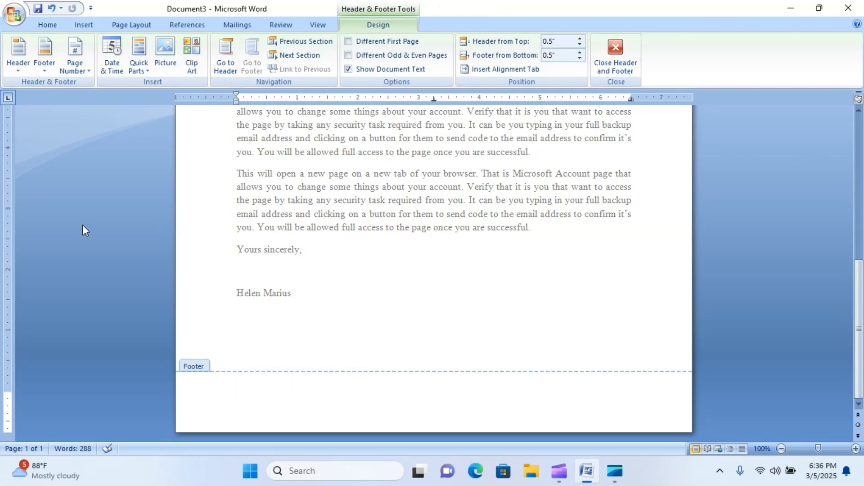
{"action": "key", "text": "Tab"}
{"action": "key", "text": "ctrl+z"}
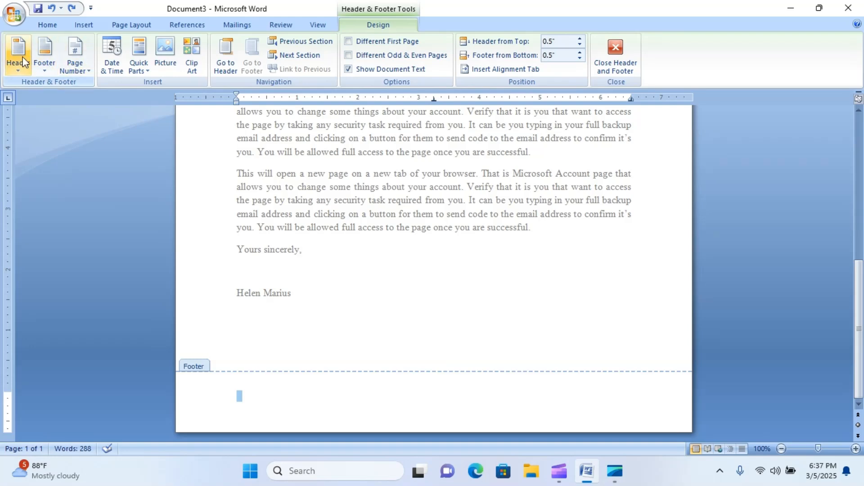
{"action": "left_click", "coordinate": [257, 394]}
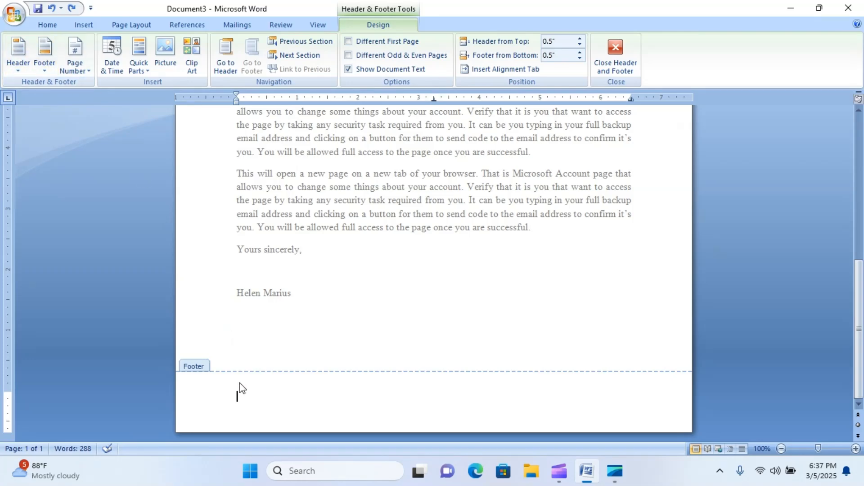
{"action": "left_click", "coordinate": [80, 57]}
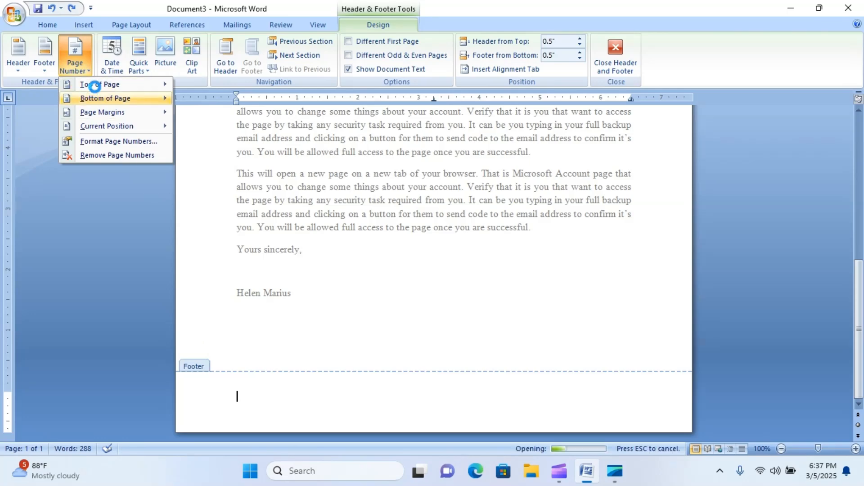
{"action": "left_click", "coordinate": [105, 98]}
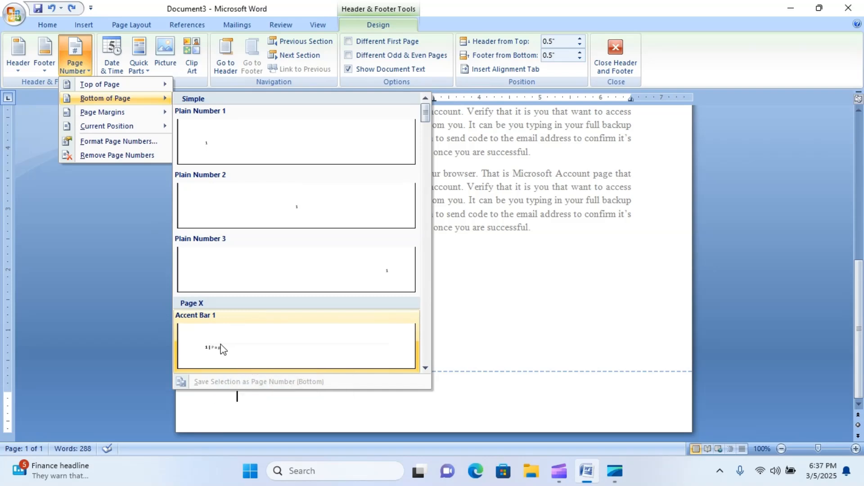
{"action": "left_click", "coordinate": [263, 217]}
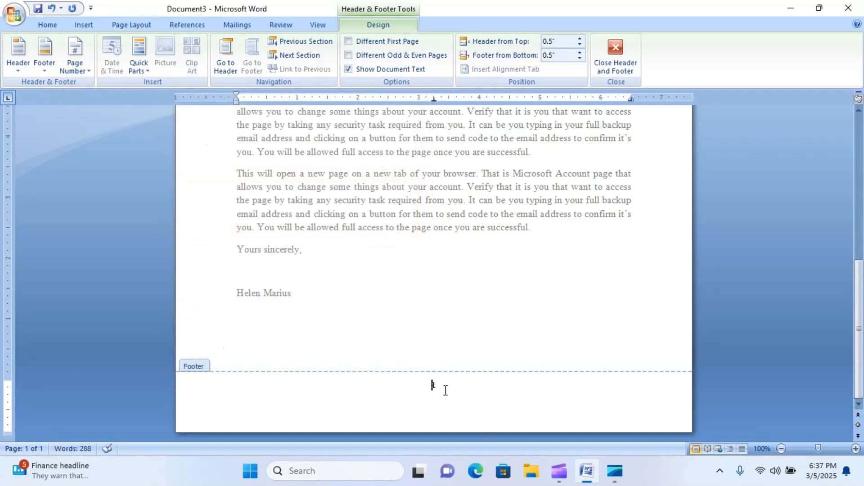
{"action": "left_click", "coordinate": [446, 390]}
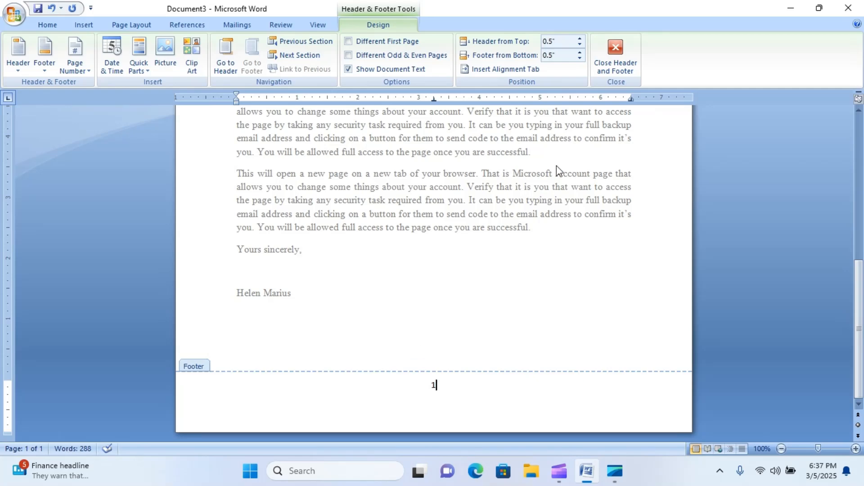
{"action": "left_click", "coordinate": [623, 52]}
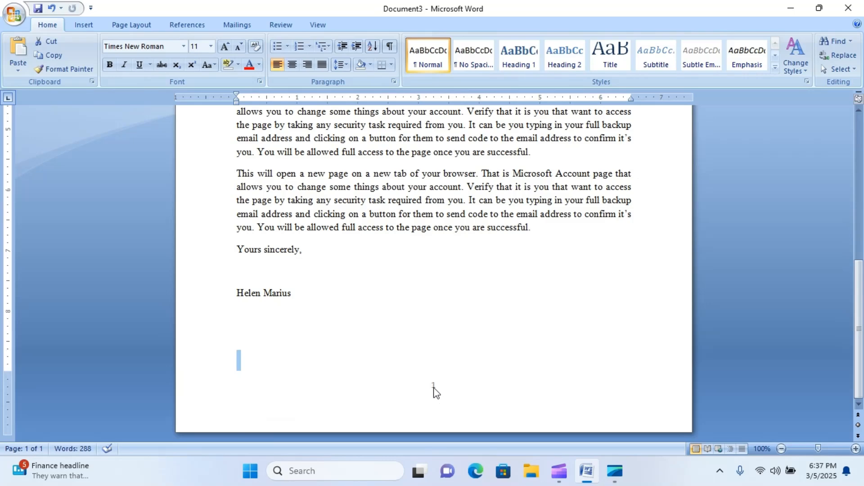
Add blank paragraphs below the signature to start a second page, and check that page's header picture and page number
{"action": "left_click_drag", "start_coordinate": [857, 320], "coordinate": [851, 185]}
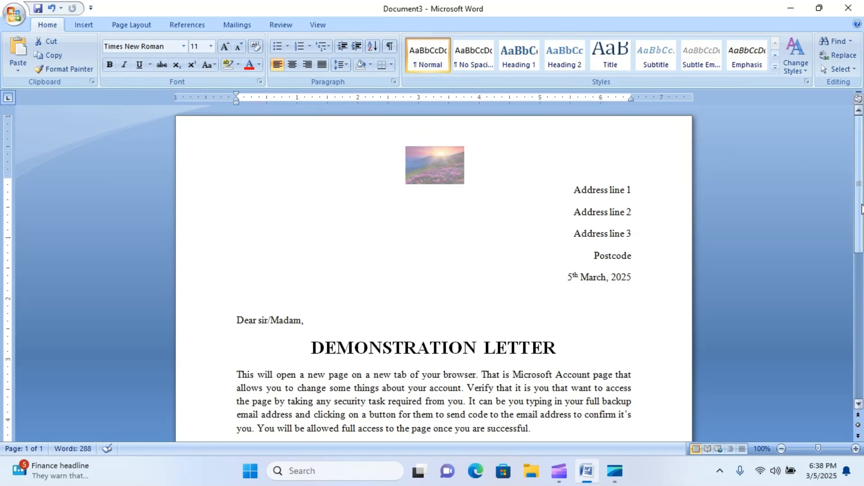
{"action": "left_click_drag", "start_coordinate": [862, 209], "coordinate": [862, 304]}
{"action": "left_click_drag", "start_coordinate": [863, 309], "coordinate": [860, 342]}
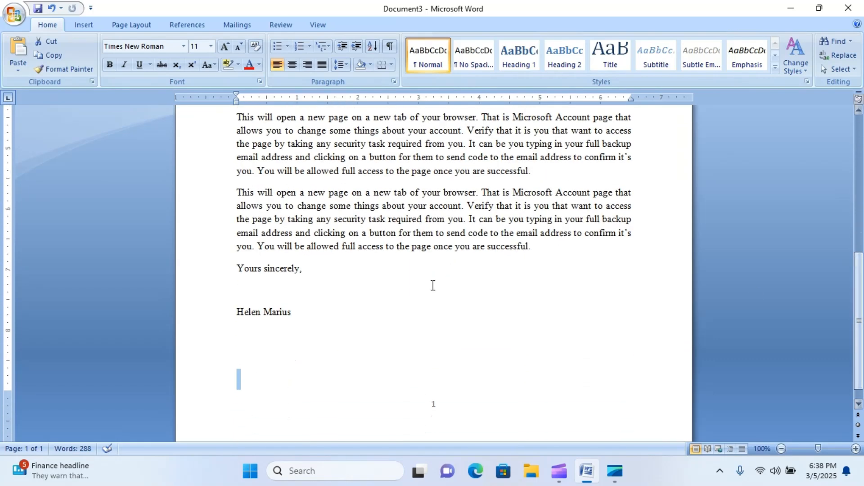
{"action": "left_click", "coordinate": [344, 306]}
{"action": "key", "text": "Return"}
{"action": "key", "text": "Return"}
{"action": "key", "text": "Return"}
{"action": "key", "text": "Return"}
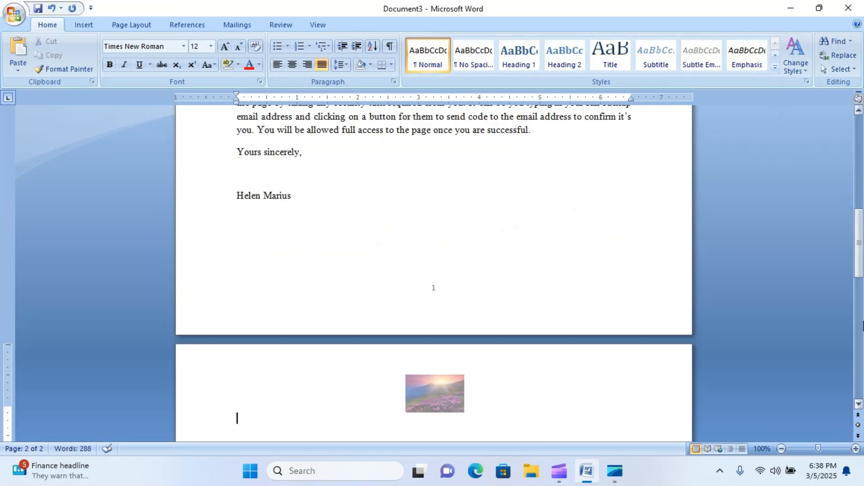
{"action": "left_click_drag", "start_coordinate": [862, 252], "coordinate": [863, 289]}
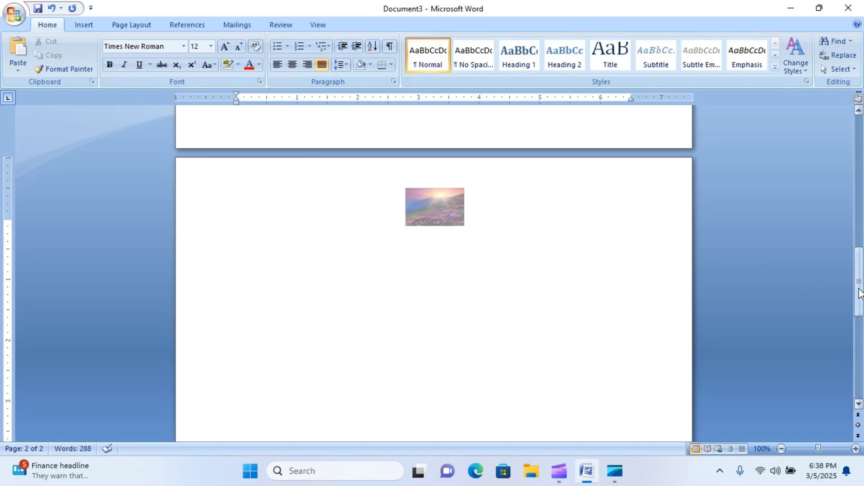
{"action": "left_click_drag", "start_coordinate": [860, 295], "coordinate": [863, 385]}
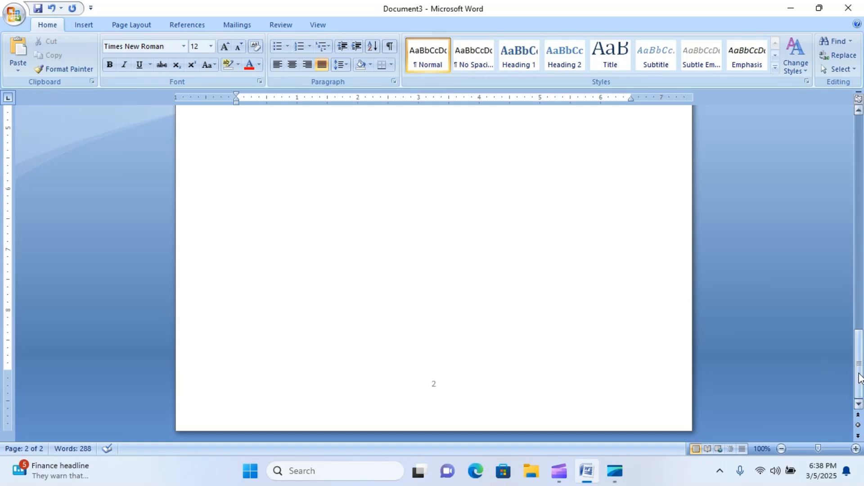
{"action": "left_click_drag", "start_coordinate": [860, 377], "coordinate": [862, 297]}
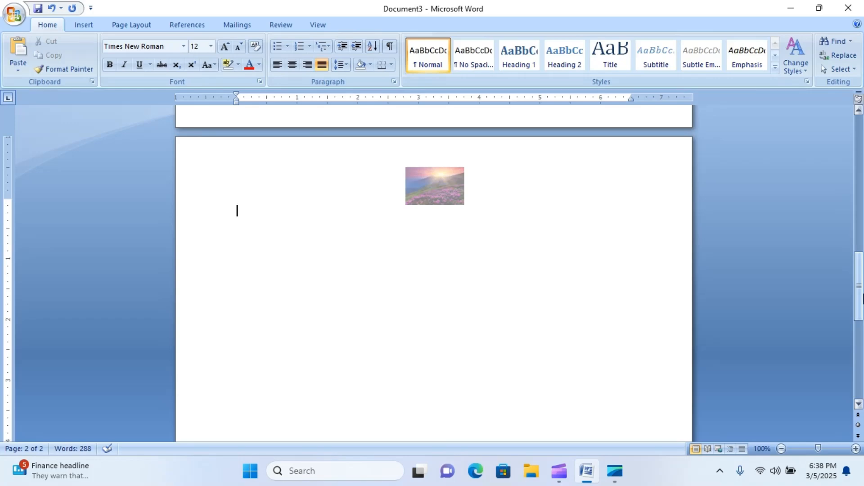
{"action": "left_click_drag", "start_coordinate": [862, 297], "coordinate": [863, 148]}
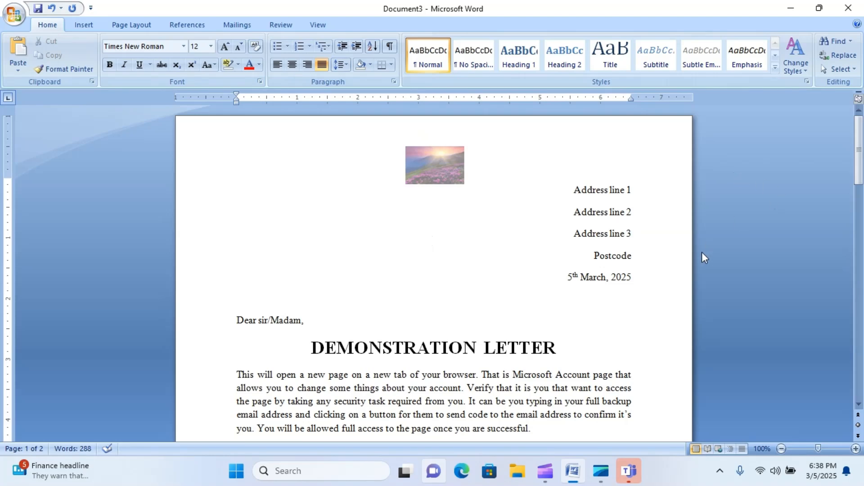
Set the page margins to the Narrow preset, 0.5" on all sides, and look over the pages
{"action": "left_click_drag", "start_coordinate": [861, 141], "coordinate": [861, 191]}
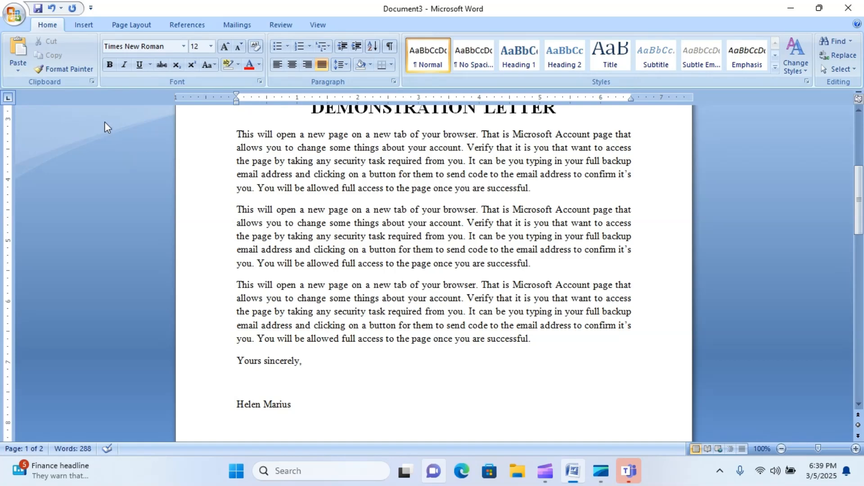
{"action": "left_click", "coordinate": [124, 25]}
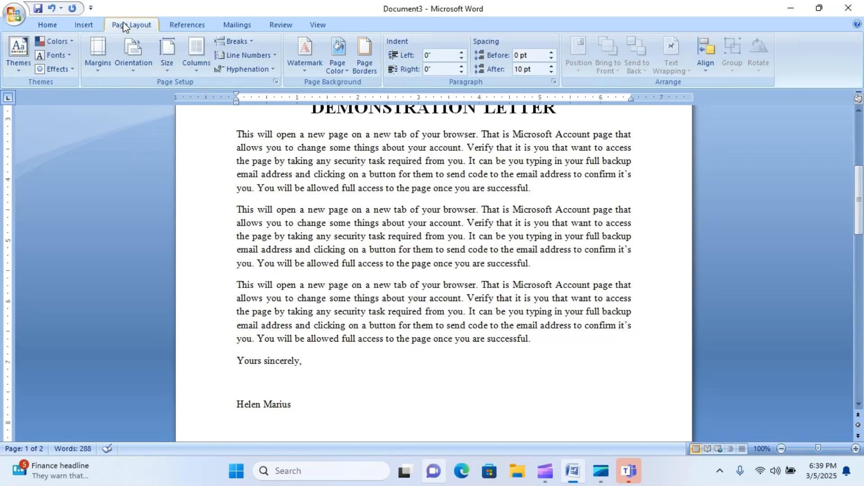
{"action": "left_click", "coordinate": [99, 61]}
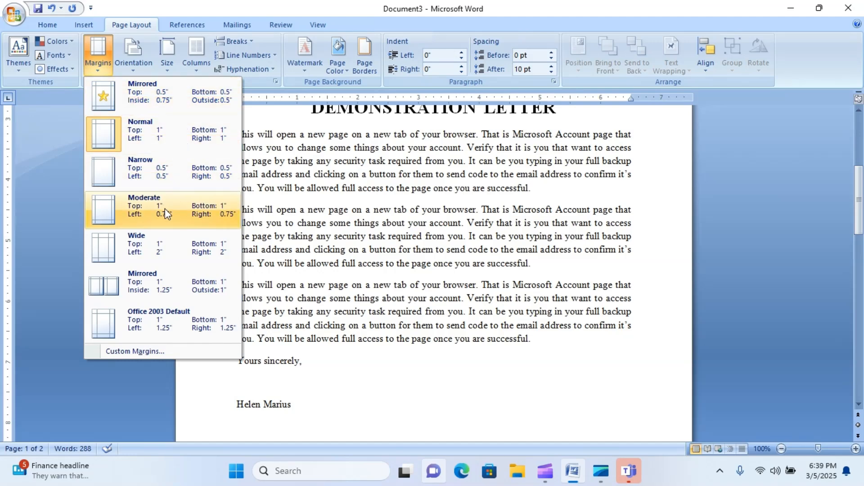
{"action": "left_click", "coordinate": [172, 171]}
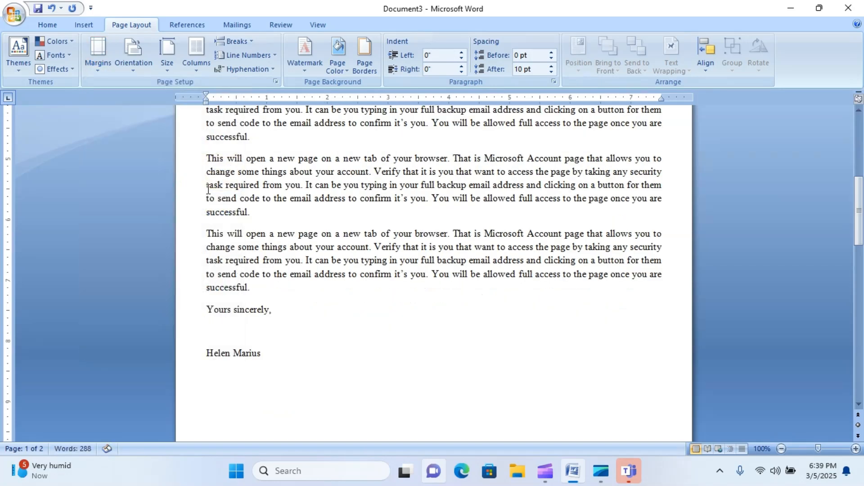
{"action": "left_click_drag", "start_coordinate": [860, 210], "coordinate": [860, 186]}
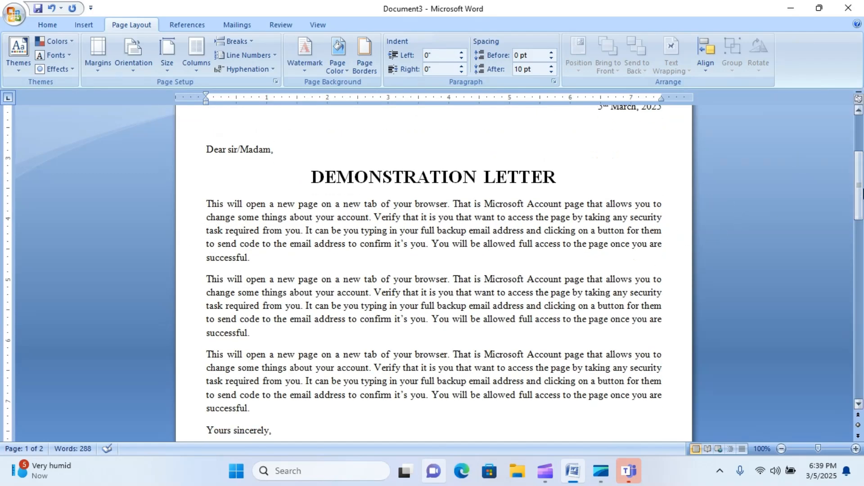
{"action": "left_click_drag", "start_coordinate": [859, 202], "coordinate": [861, 295]}
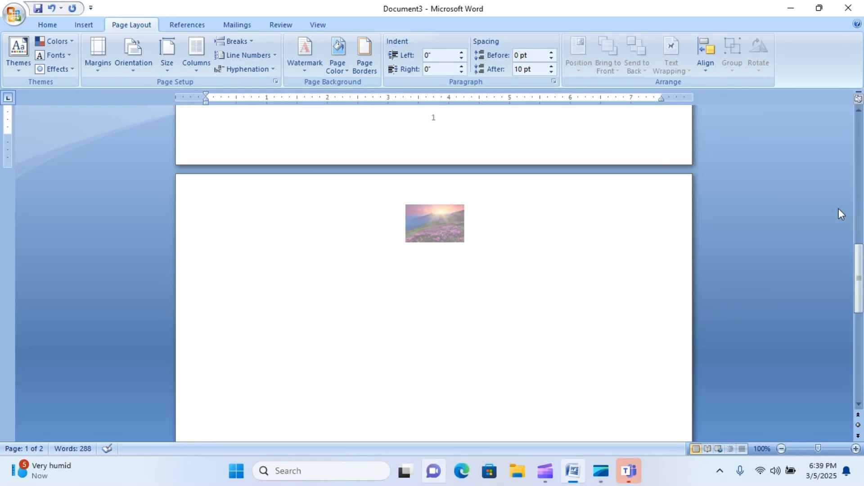
{"action": "left_click_drag", "start_coordinate": [861, 264], "coordinate": [856, 157]}
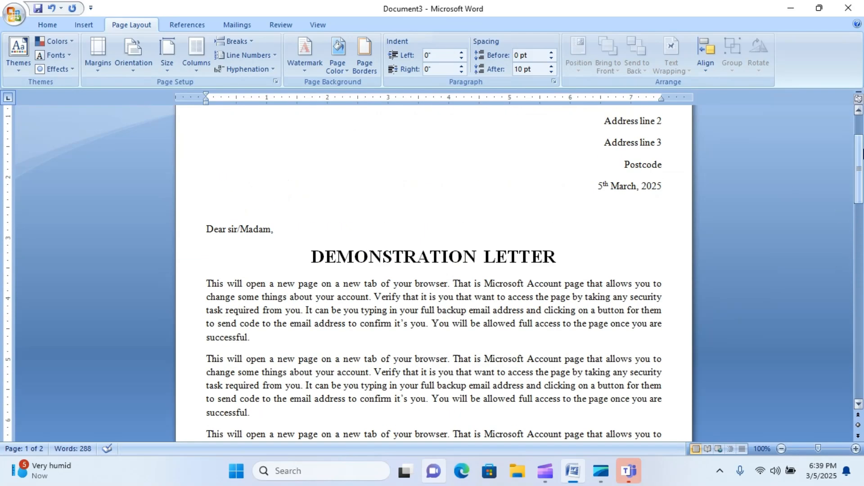
Italicize the first sentence of the second body paragraph, "This will open a new page on a new tab of your browser."
{"action": "left_click_drag", "start_coordinate": [859, 173], "coordinate": [858, 191]}
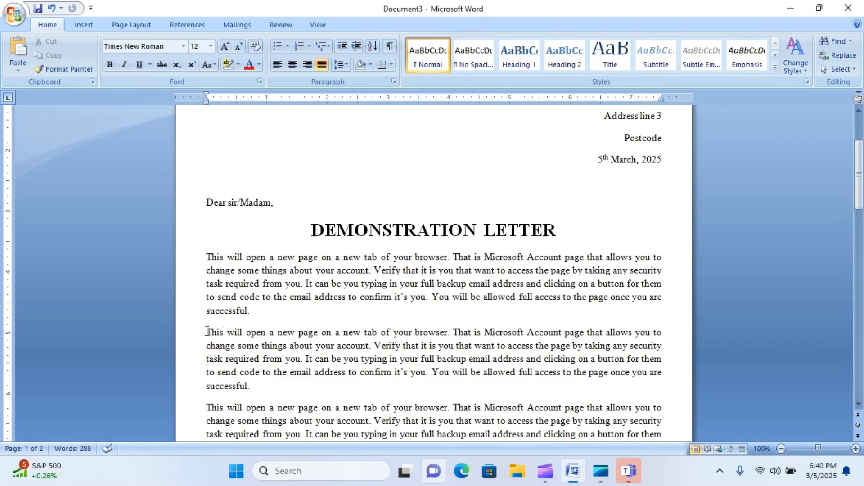
{"action": "left_click_drag", "start_coordinate": [207, 332], "coordinate": [270, 333]}
{"action": "key", "text": "Left"}
{"action": "left_click_drag", "start_coordinate": [331, 321], "coordinate": [424, 323]}
{"action": "left_click_drag", "start_coordinate": [206, 332], "coordinate": [452, 332]}
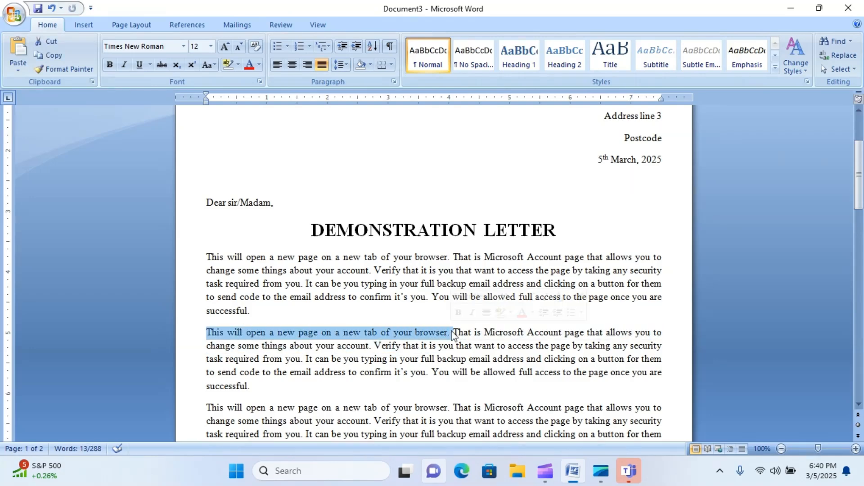
{"action": "left_click", "coordinate": [124, 67]}
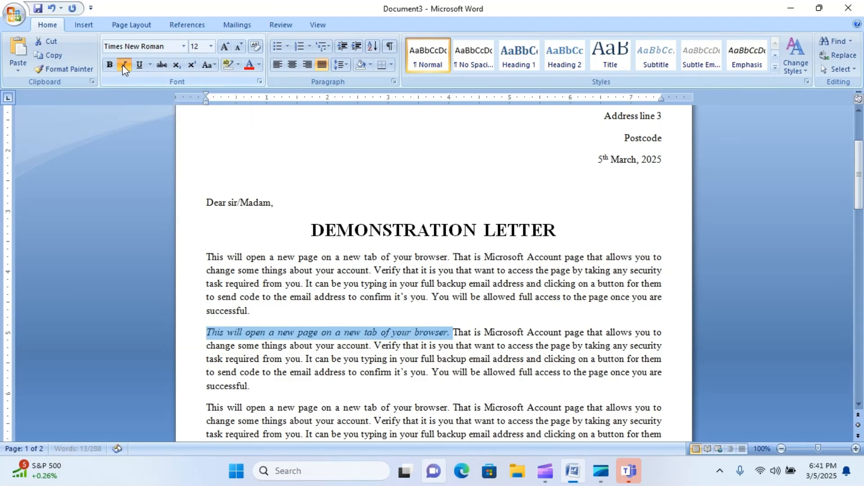
{"action": "left_click", "coordinate": [410, 380]}
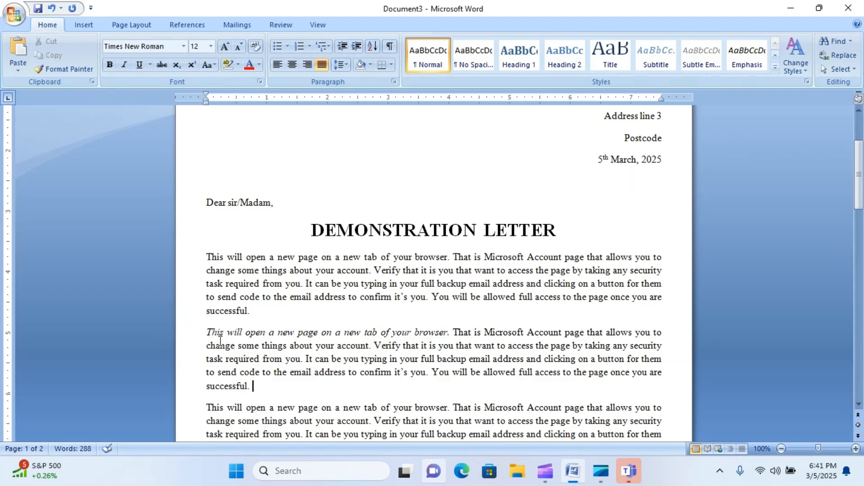
Make the italic first sentence of the second body paragraph bold and highlight it in yellow
{"action": "left_click_drag", "start_coordinate": [206, 332], "coordinate": [452, 334]}
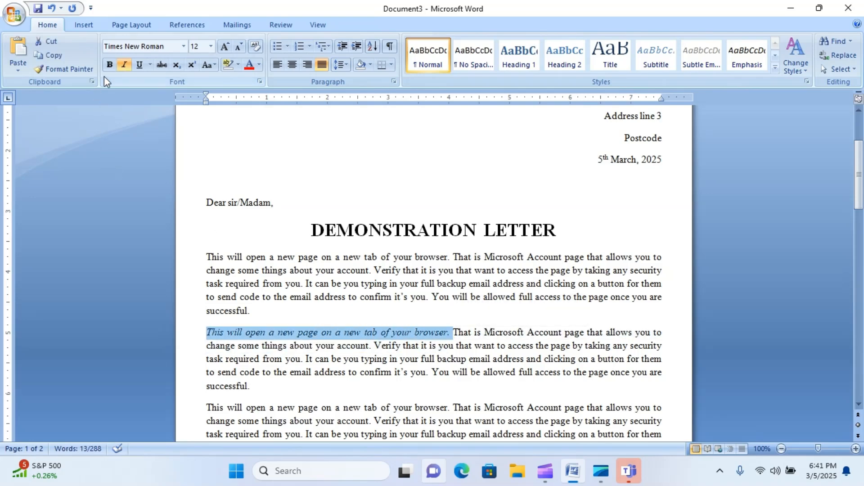
{"action": "left_click", "coordinate": [110, 65]}
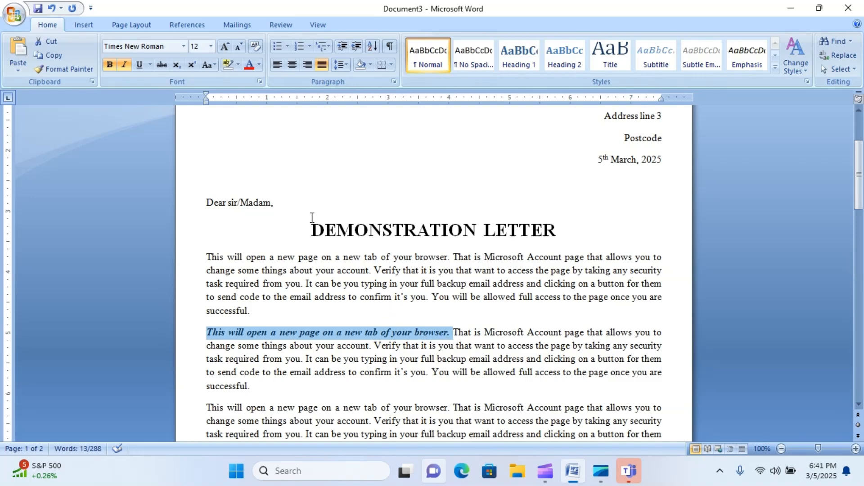
{"action": "left_click", "coordinate": [238, 65]}
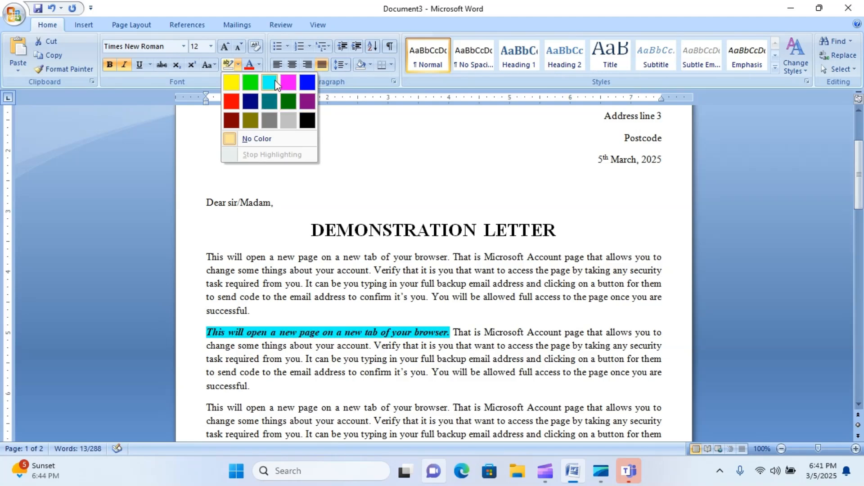
{"action": "left_click", "coordinate": [232, 83]}
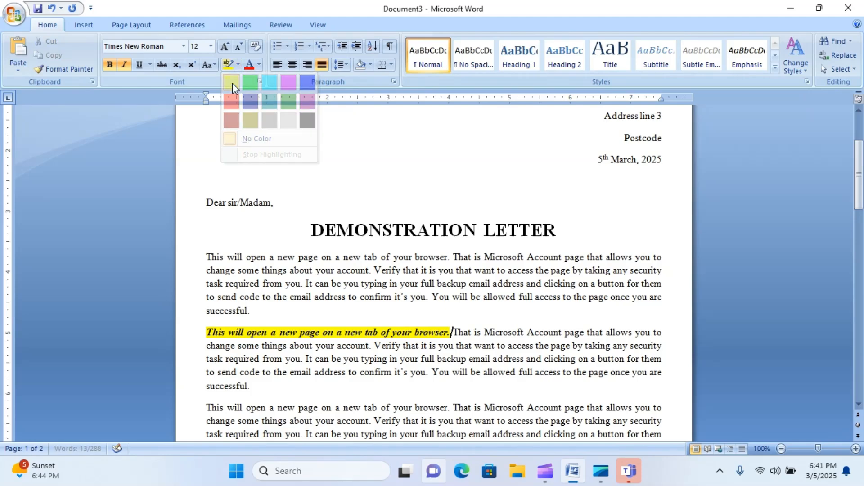
{"action": "left_click", "coordinate": [533, 372]}
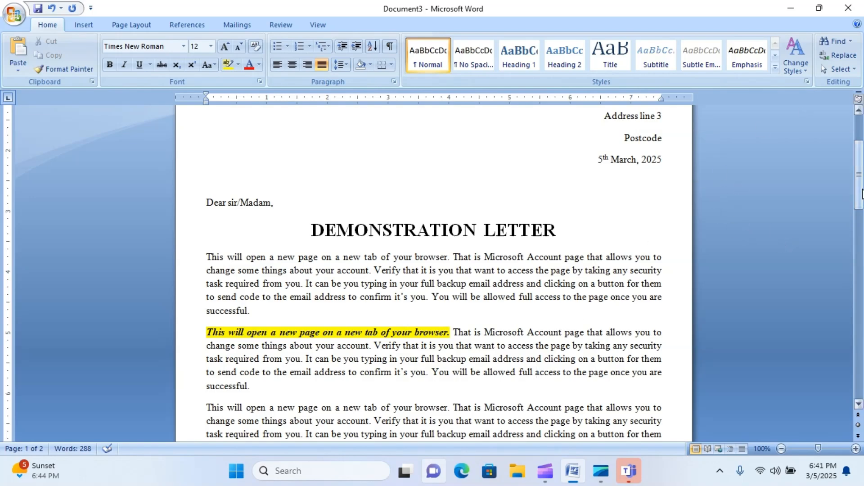
{"action": "left_click_drag", "start_coordinate": [862, 194], "coordinate": [862, 159]}
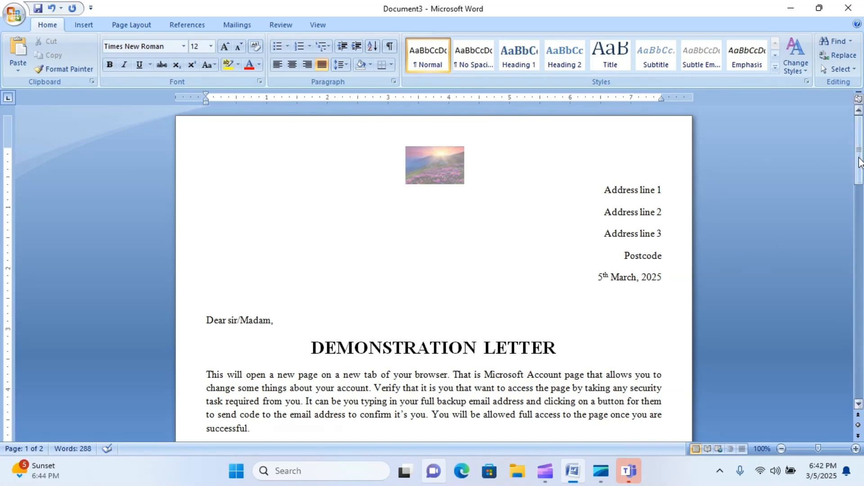
{"action": "left_click_drag", "start_coordinate": [859, 161], "coordinate": [861, 187]}
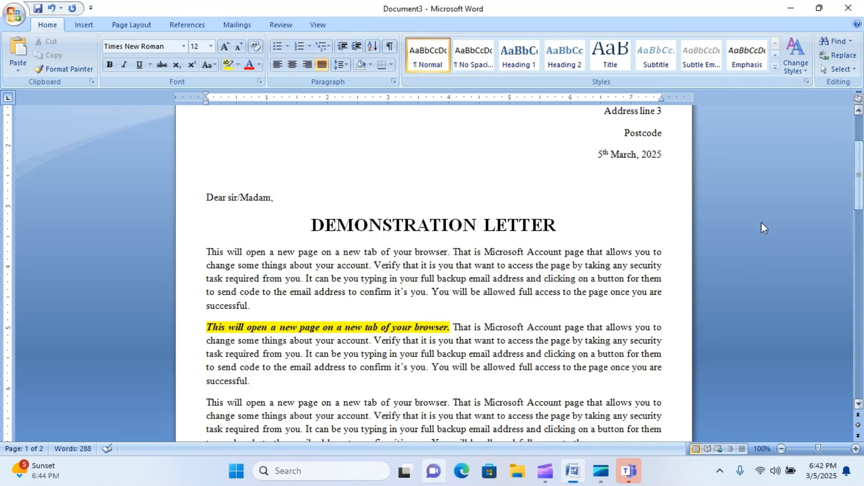
{"action": "left_click", "coordinate": [297, 327]}
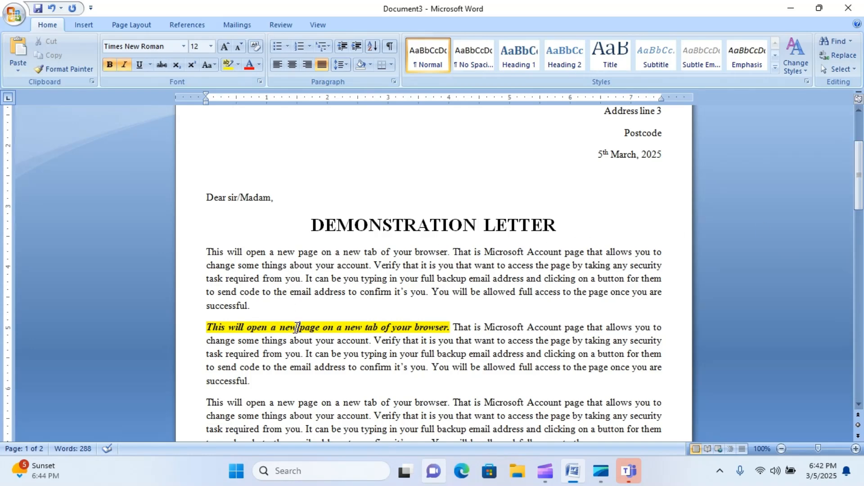
{"action": "left_click", "coordinate": [539, 292]}
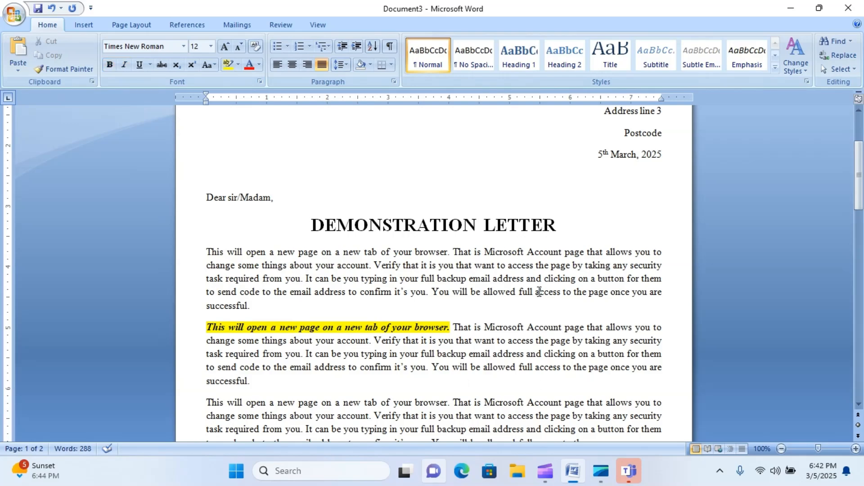
{"action": "mouse_move", "coordinate": [859, 182]}
{"action": "left_mouse_down"}
{"action": "mouse_move", "coordinate": [860, 253]}
{"action": "mouse_move", "coordinate": [861, 170]}
{"action": "left_mouse_up"}
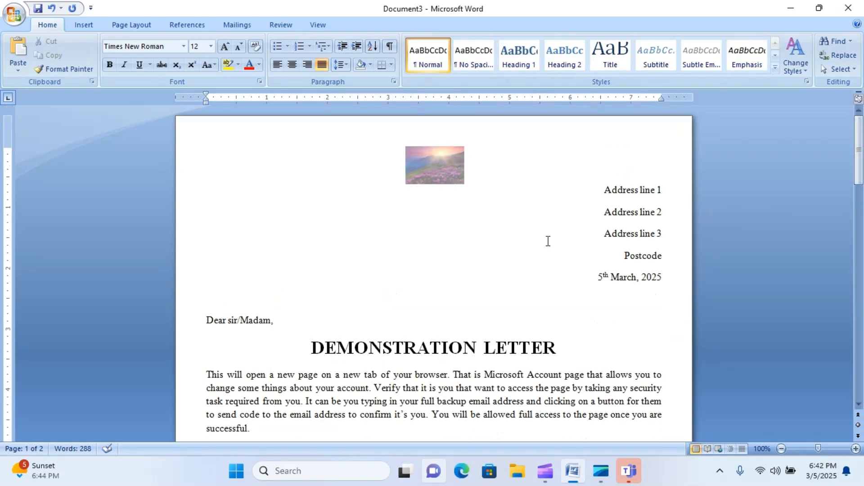